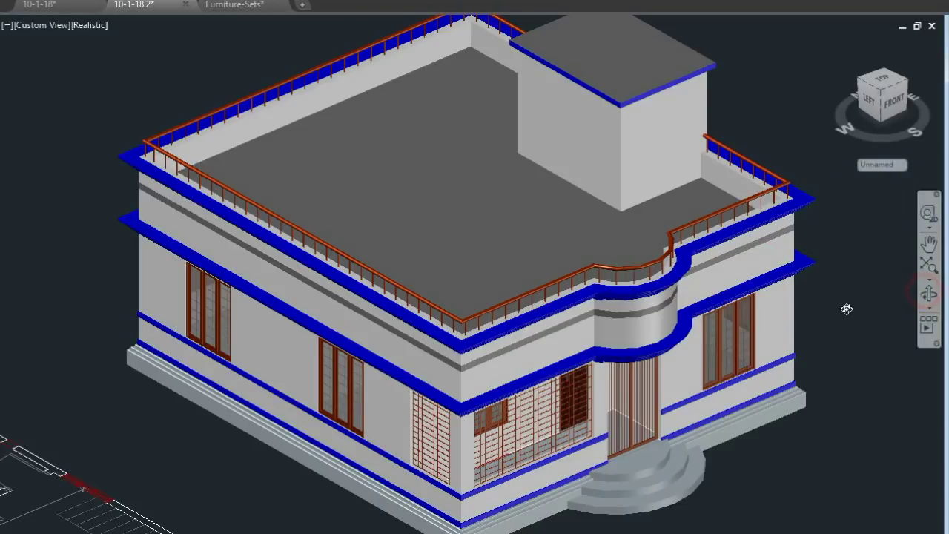
Step: Orbit the 3D house to inspect its front, left and right sides from higher up
left_click_drag(811, 297, 801, 290)
scroll(799, 291, "down", 3)
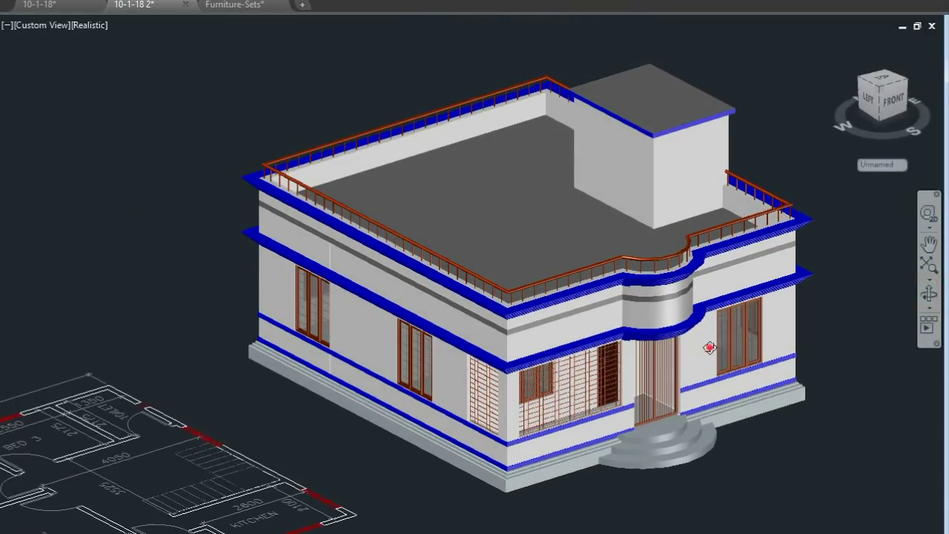
middle_click_drag(709, 347, 500, 307, "shift")
scroll(500, 307, "down", 3)
scroll(488, 342, "down", 2)
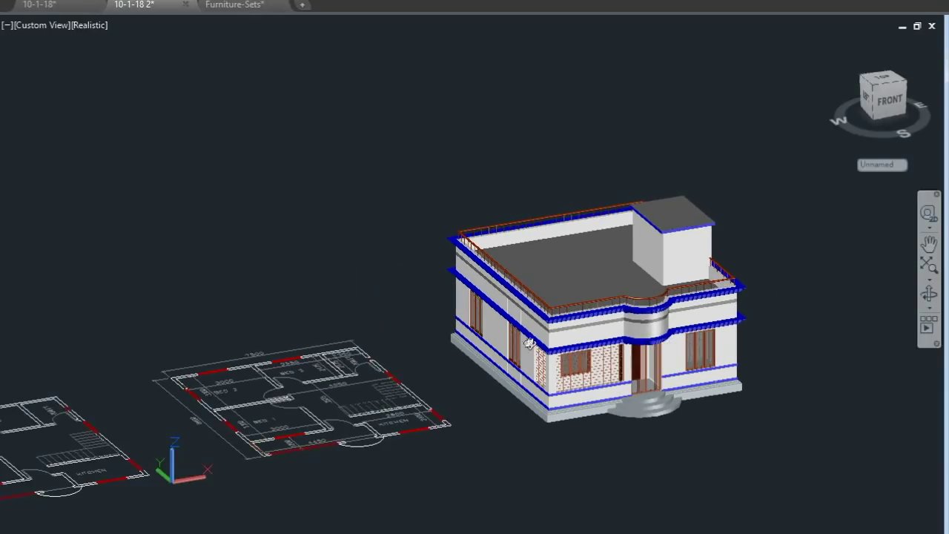
scroll(605, 363, "up", 2)
scroll(623, 377, "up", 2)
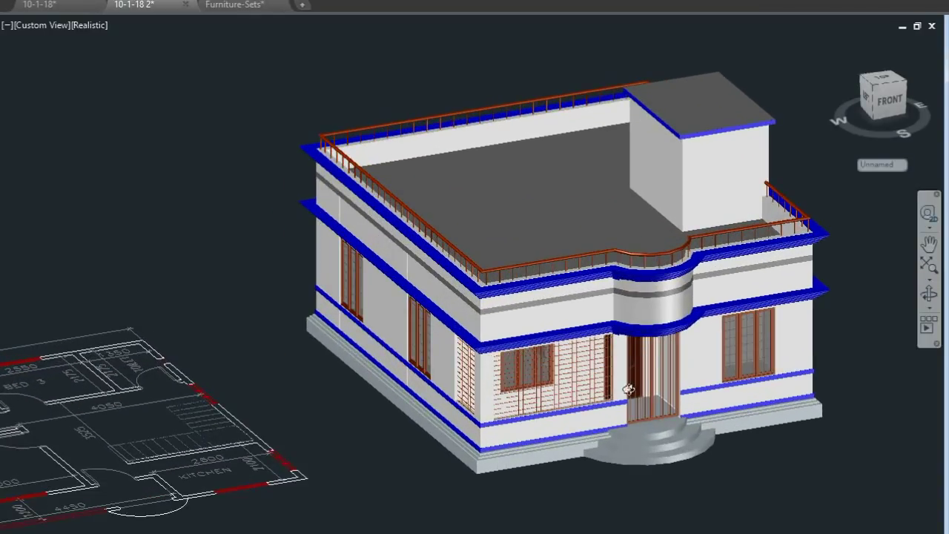
scroll(453, 335, "down", 2)
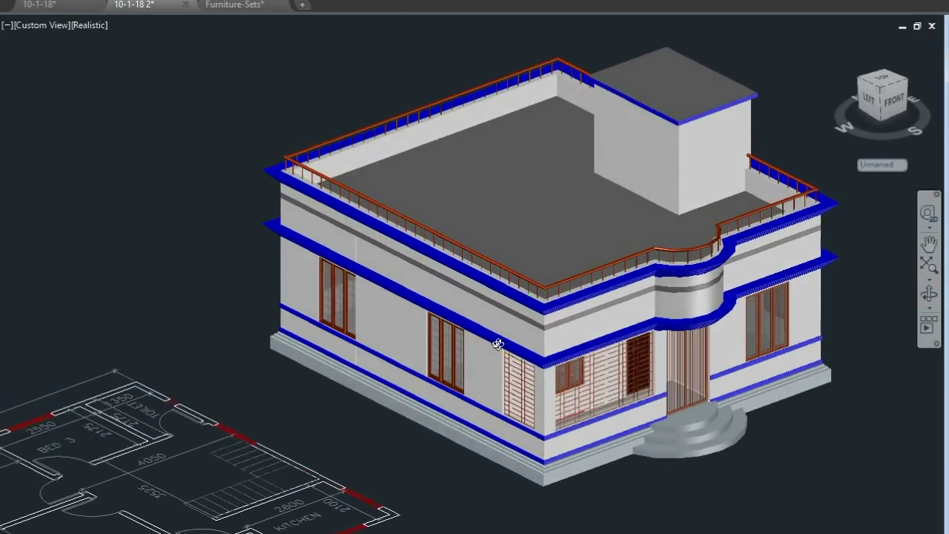
middle_click_drag(453, 335, 538, 344, "shift")
middle_click_drag(650, 379, 479, 385, "shift")
scroll(396, 341, "up", 2)
scroll(482, 350, "down", 1)
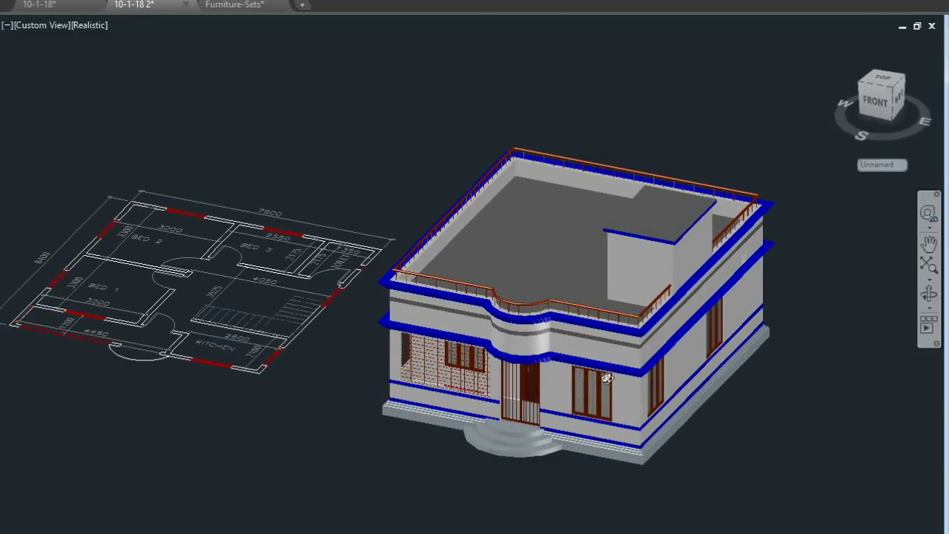
middle_click_drag(606, 378, 564, 377, "shift")
scroll(564, 376, "up", 2)
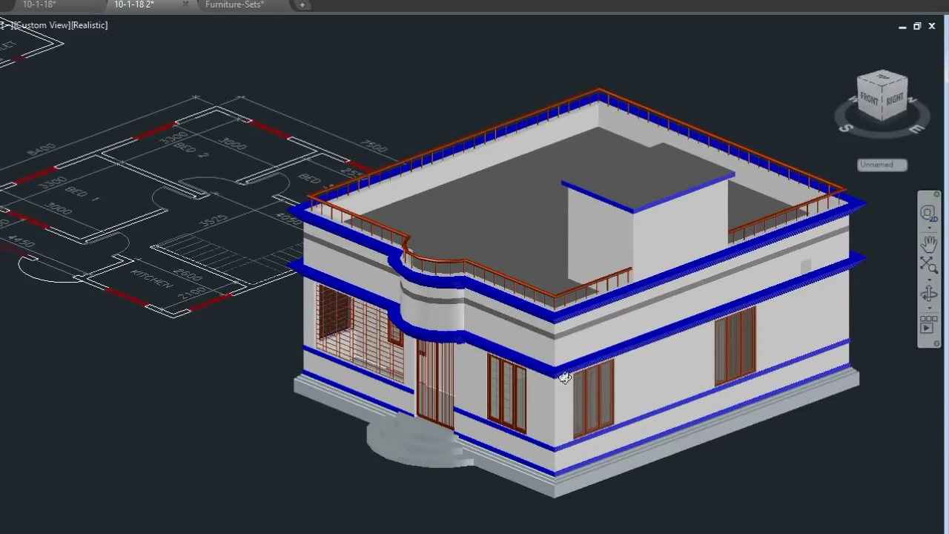
mouse_move(556, 414)
middle_mouse_down("shift")
mouse_move(433, 426)
mouse_move(588, 445)
mouse_move(481, 434)
mouse_move(618, 413)
mouse_move(484, 421)
mouse_move(449, 408)
mouse_move(303, 410)
mouse_move(504, 416)
middle_mouse_up("shift")
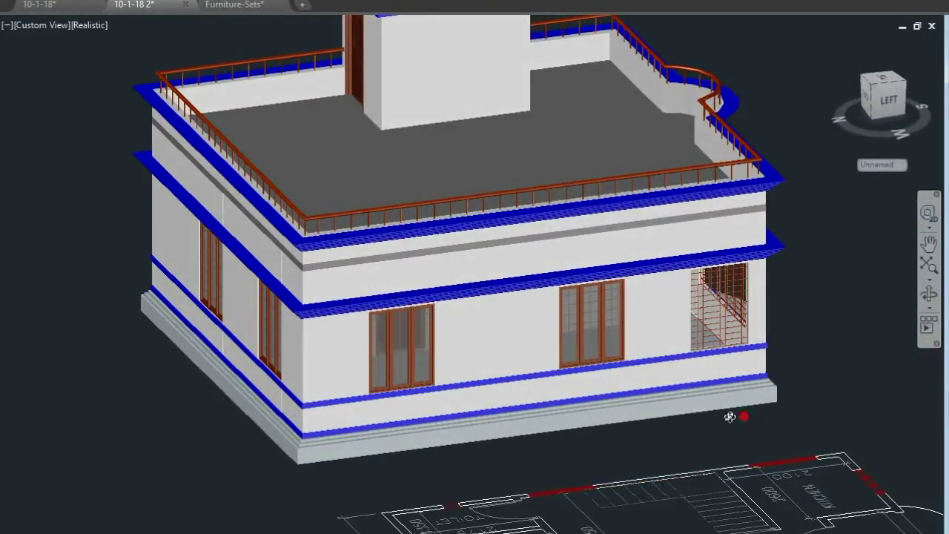
middle_click_drag(713, 416, 536, 417, "shift")
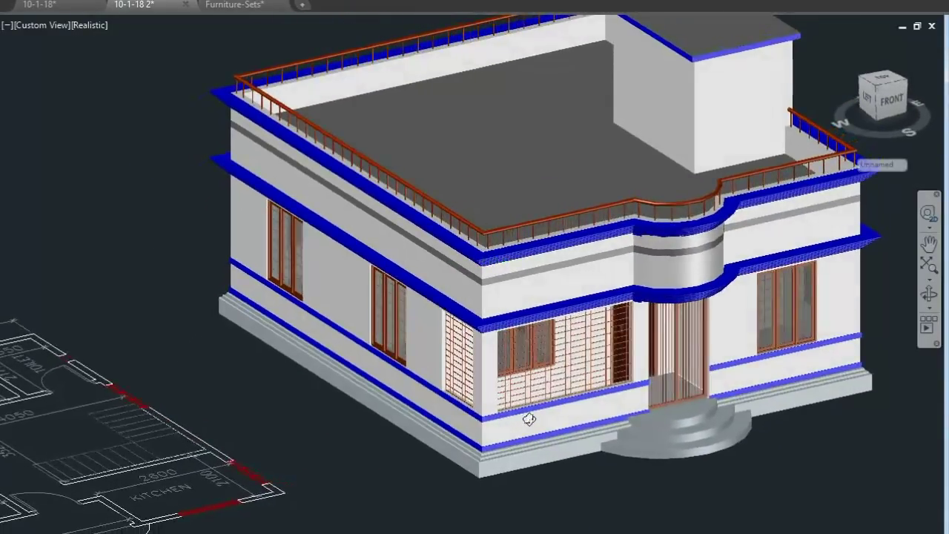
scroll(536, 419, "down", 3)
middle_click_drag(593, 421, 609, 412)
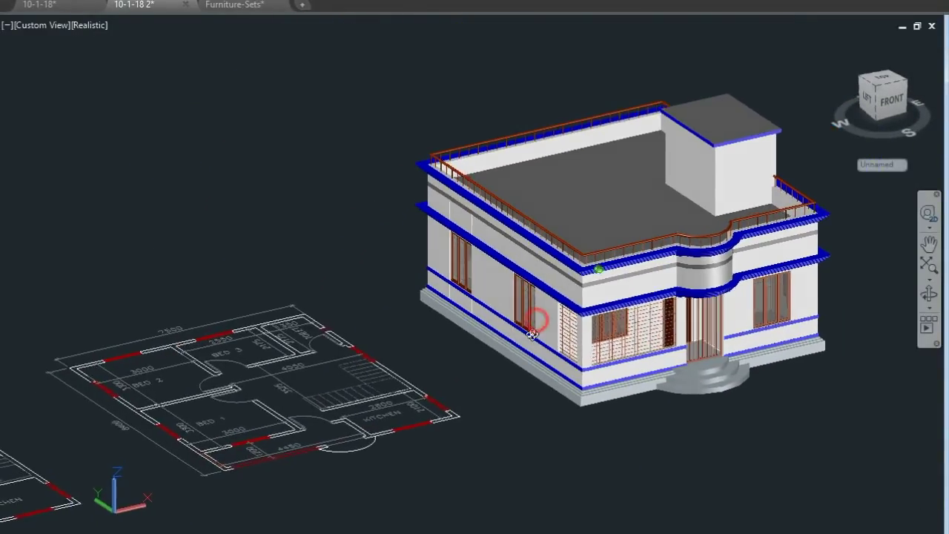
middle_click_drag(530, 336, 529, 343, "shift")
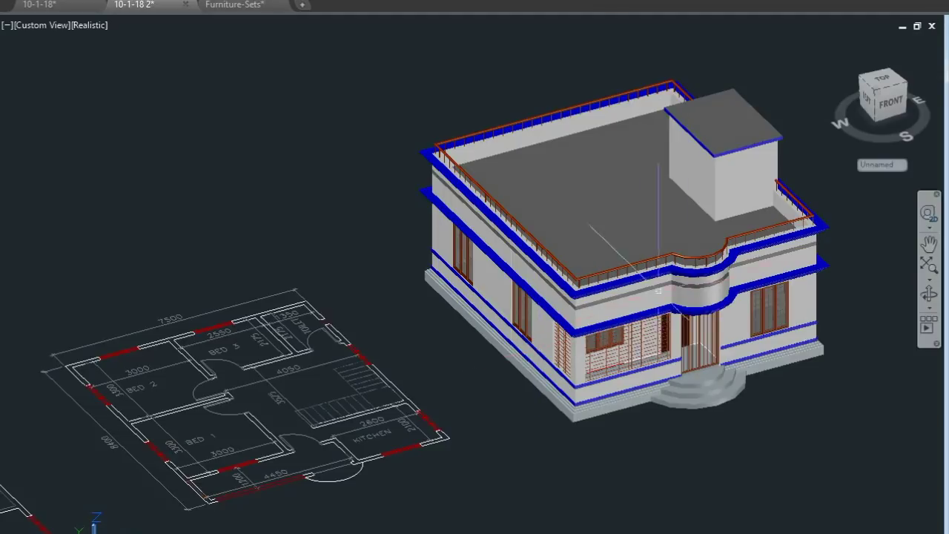
Step: Switch to the Top preset view and centre the middle floor plan
left_click(638, 2)
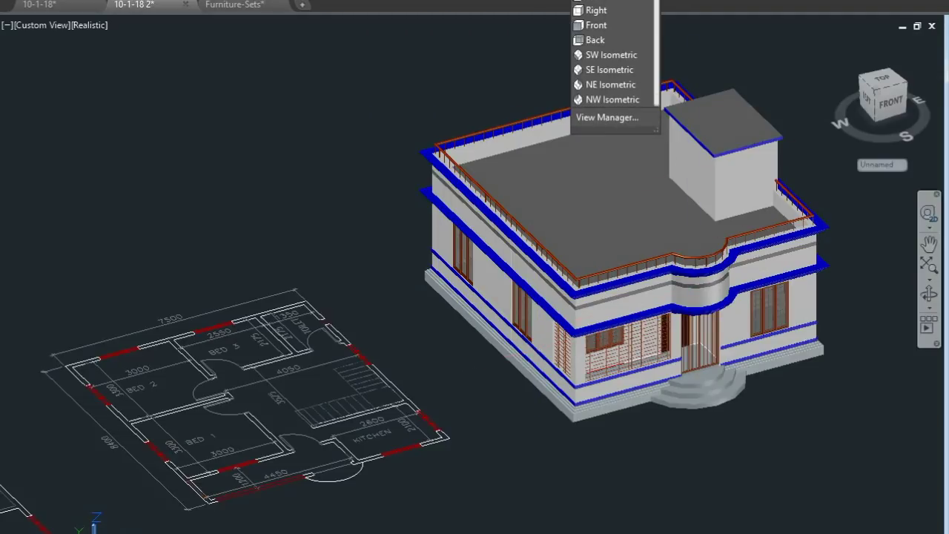
left_click(595, 2)
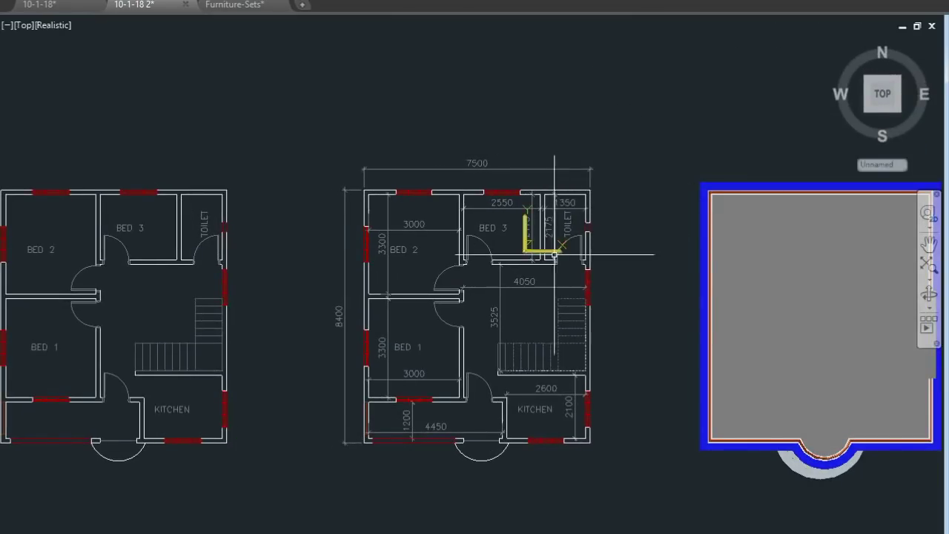
scroll(551, 256, "up", 3)
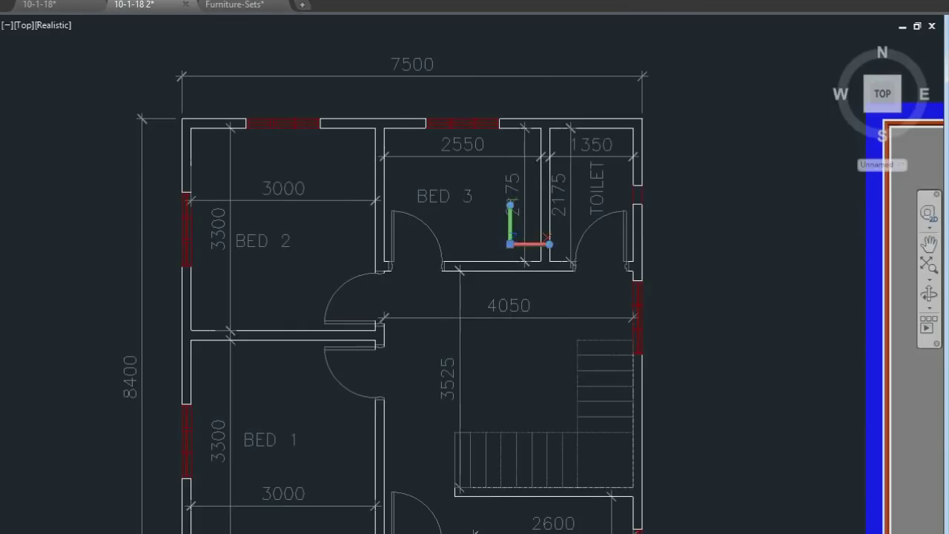
left_click(510, 243)
left_click(777, 78)
scroll(692, 185, "down", 1)
scroll(694, 153, "down", 3)
mouse_move(689, 149)
middle_mouse_down()
mouse_move(663, 170)
mouse_move(621, 138)
middle_mouse_up()
scroll(664, 171, "up", 1)
scroll(663, 170, "up", 1)
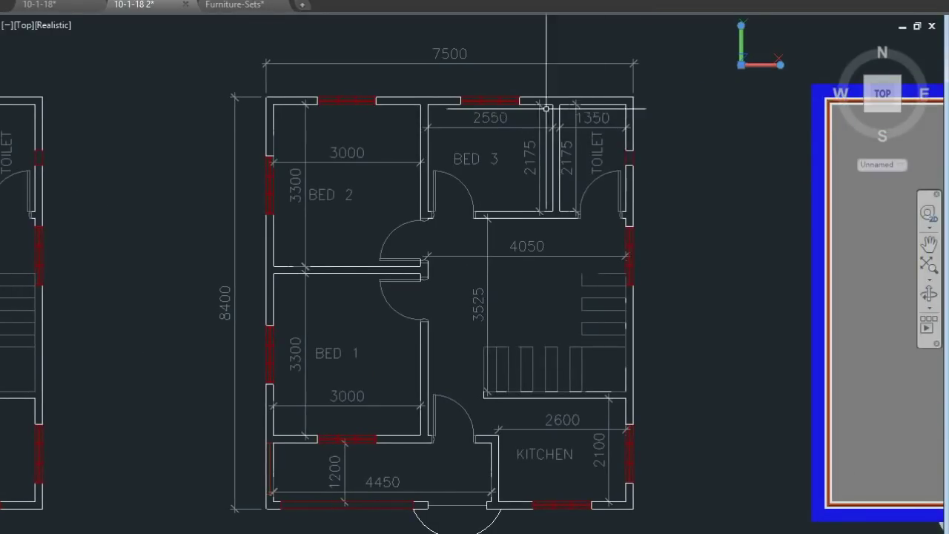
Step: Try selecting the 7500 overall dimension and other dimensions on the plan
left_click(420, 30)
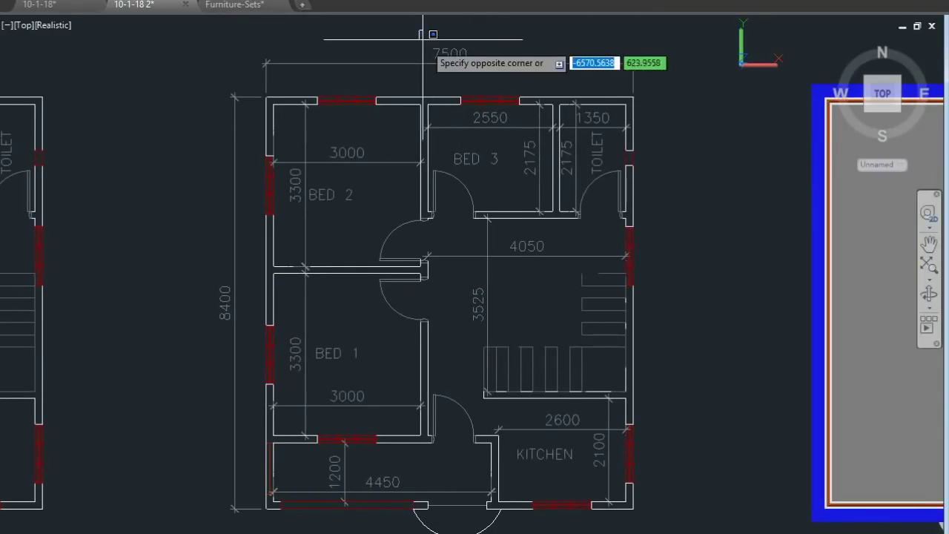
left_click(495, 75)
left_click(422, 41)
left_click(493, 43)
left_click(182, 272)
left_click(244, 343)
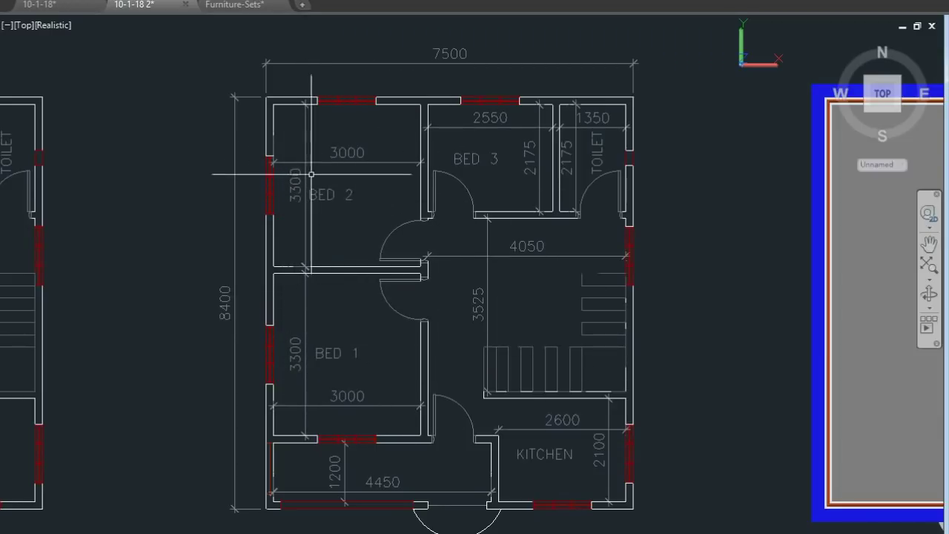
Step: Select the 3300 BED 2 dimension, clear the selection, then shift the plan up
left_click(286, 159)
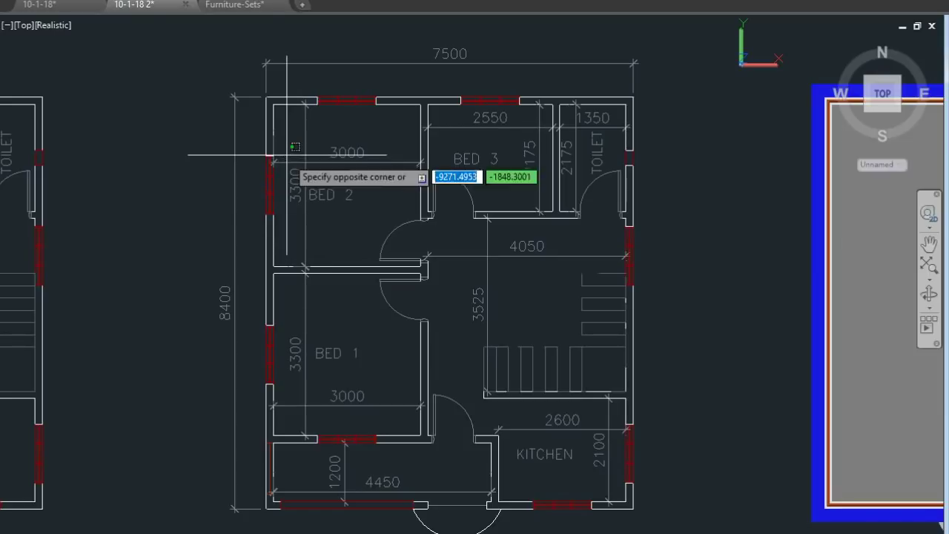
left_click(311, 215)
key("Escape")
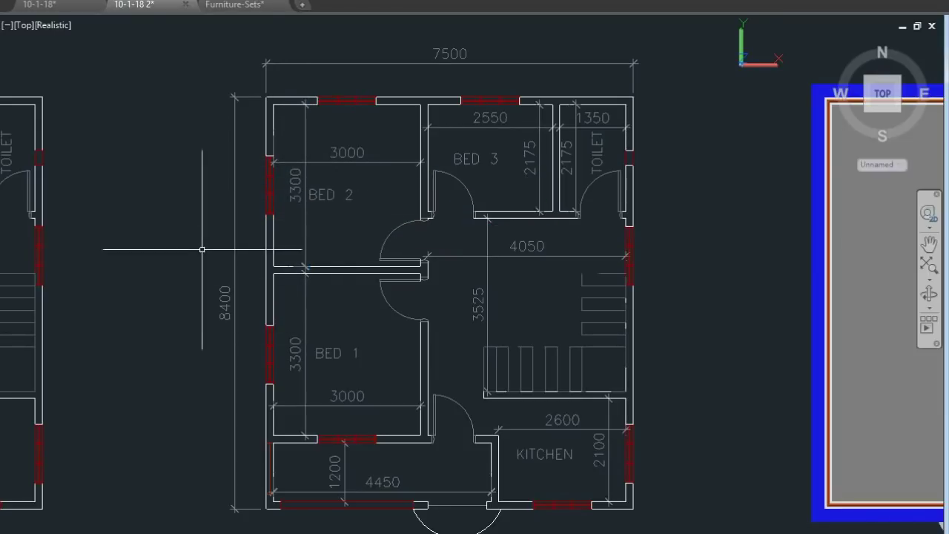
left_click(201, 247)
left_click(241, 330)
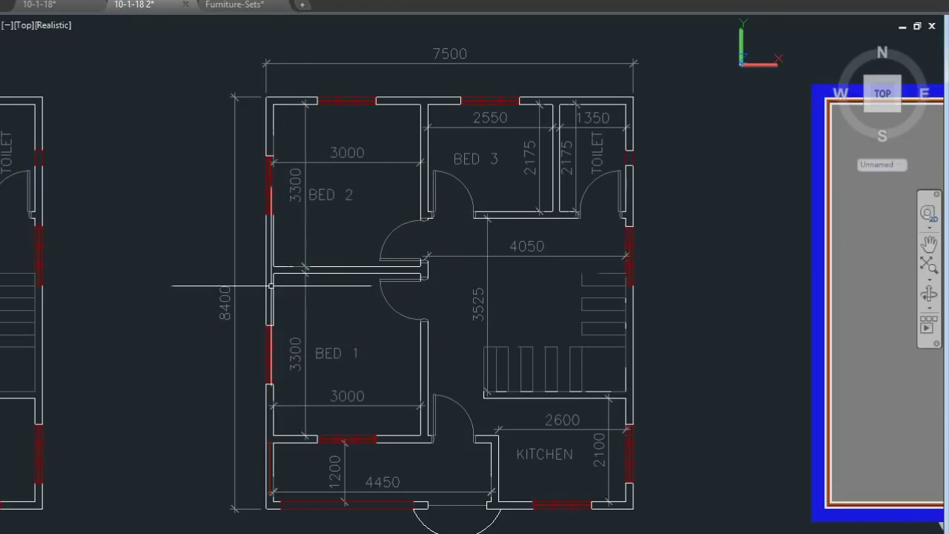
scroll(514, 347, "up", 2)
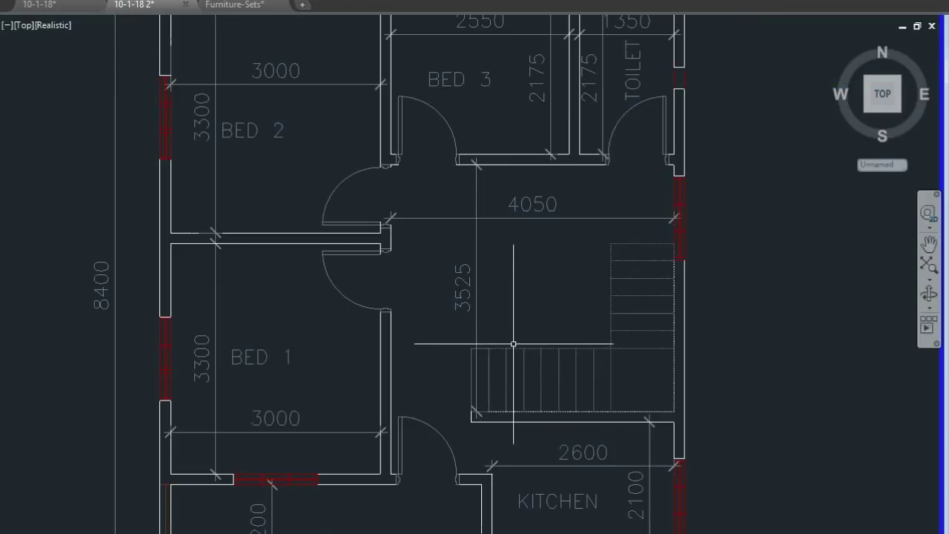
scroll(513, 344, "down", 2)
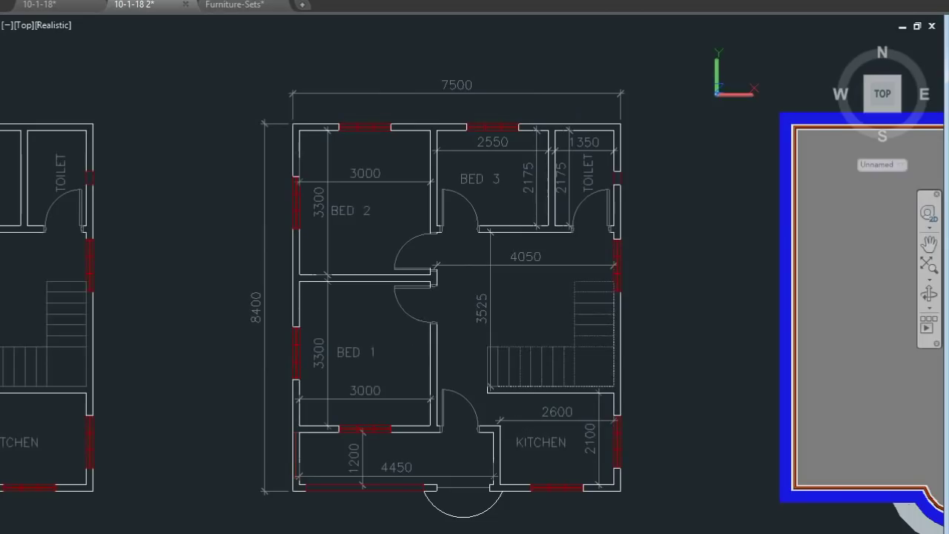
middle_click_drag(519, 196, 518, 186)
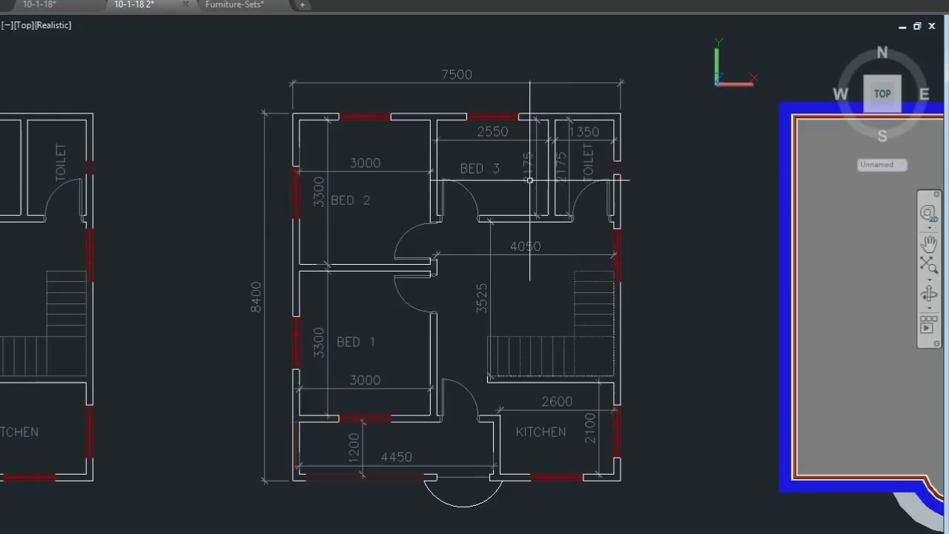
scroll(528, 181, "down", 2)
middle_click_drag(371, 285, 496, 280)
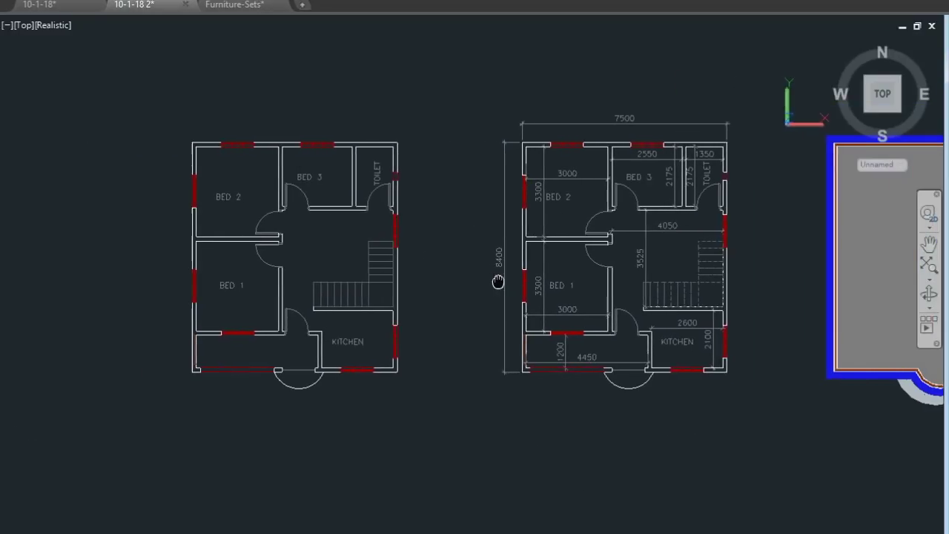
scroll(285, 326, "up", 2)
middle_click_drag(283, 343, 323, 356)
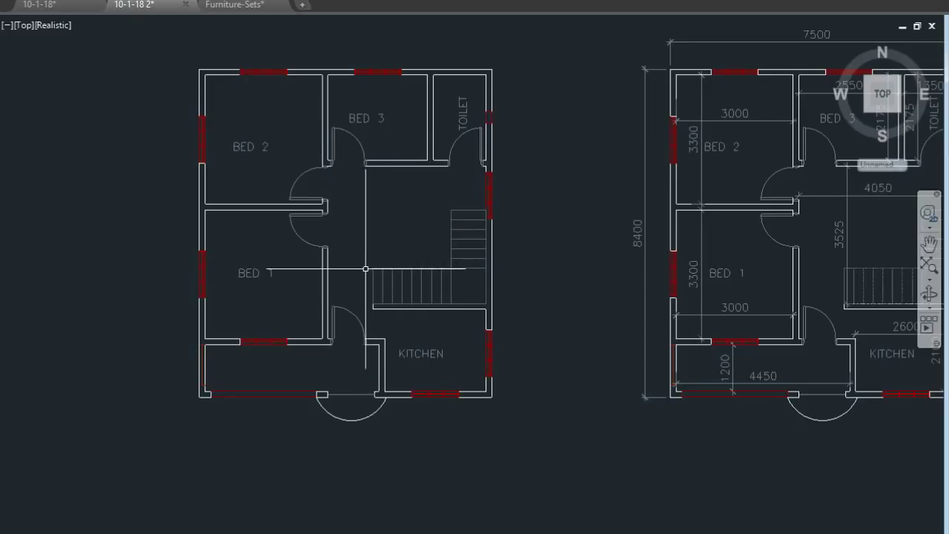
middle_click_drag(677, 264, 443, 275)
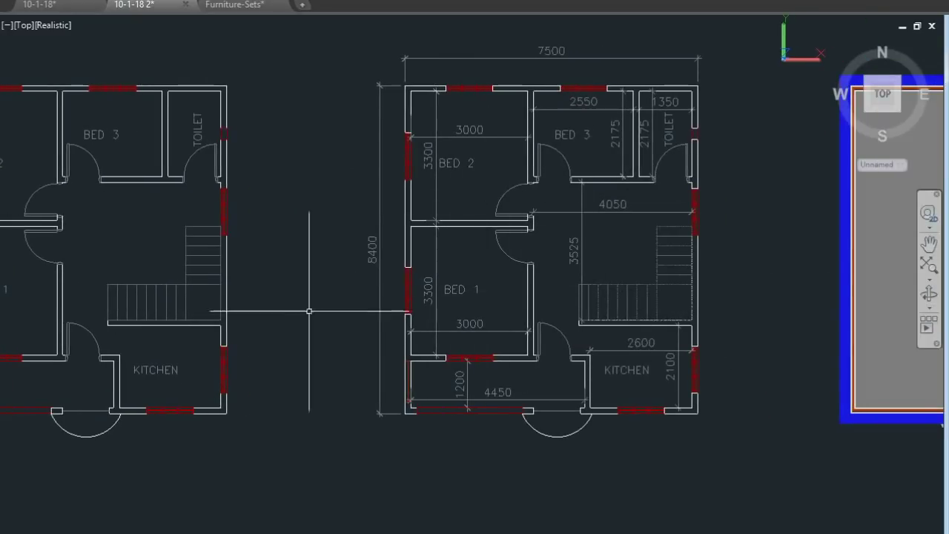
middle_click_drag(290, 311, 549, 306)
scroll(279, 184, "up", 2)
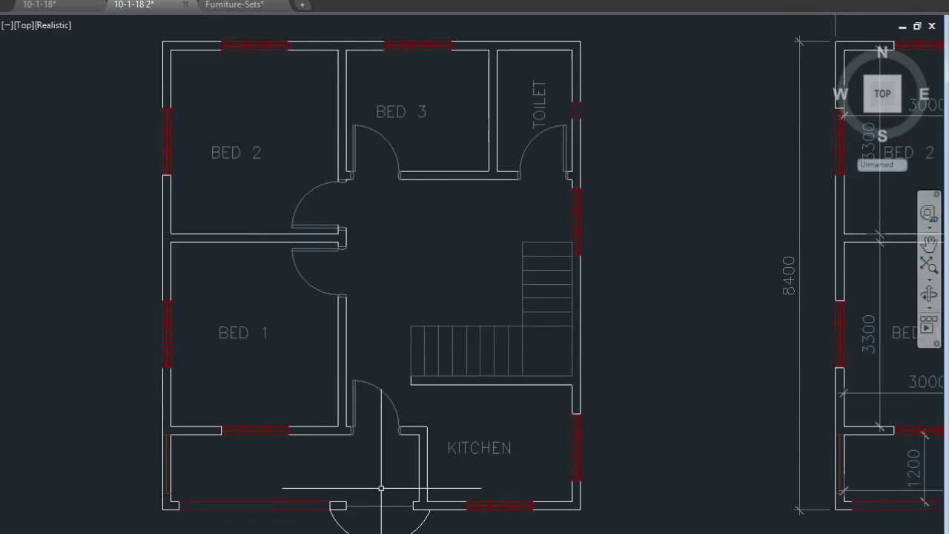
left_click(442, 424)
left_click(531, 472)
key("Escape")
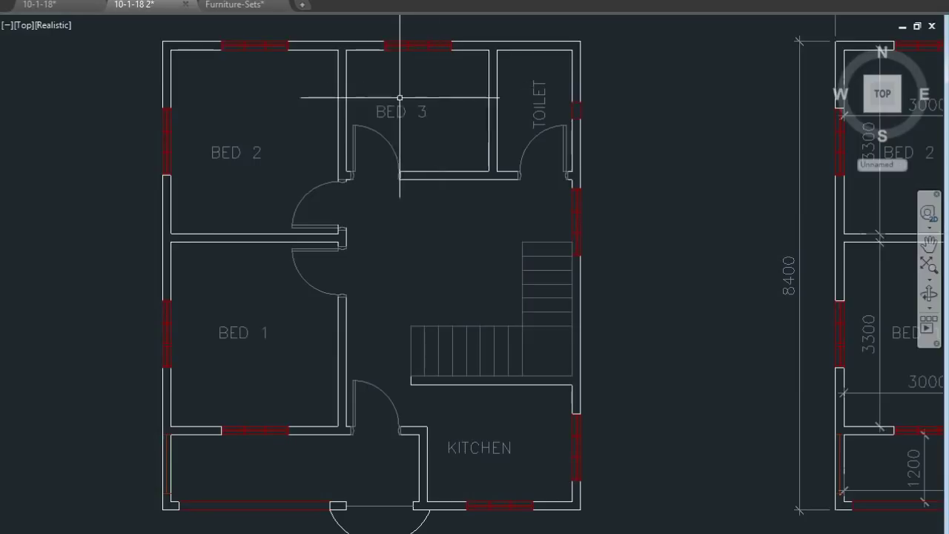
middle_click_drag(399, 103, 409, 121)
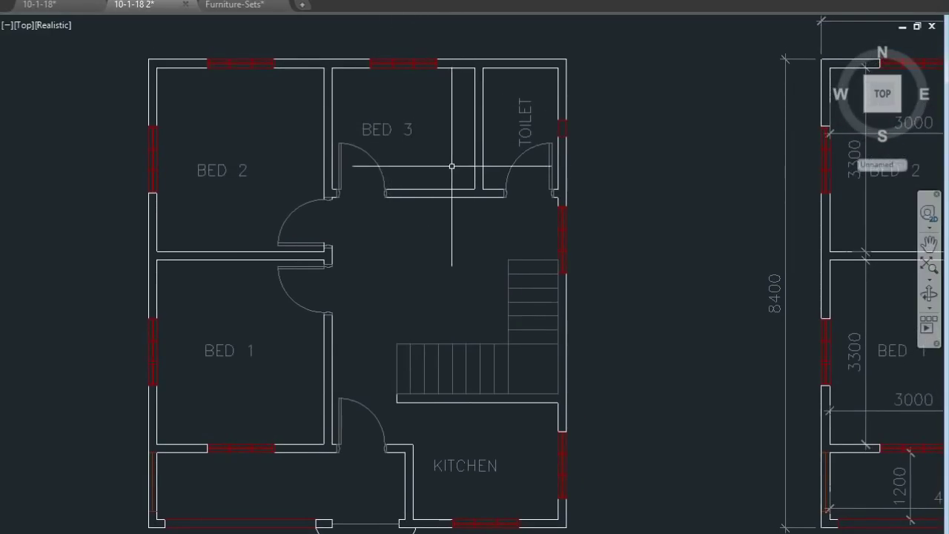
left_click(502, 91)
left_click(546, 204)
key("Escape")
scroll(437, 197, "down", 2)
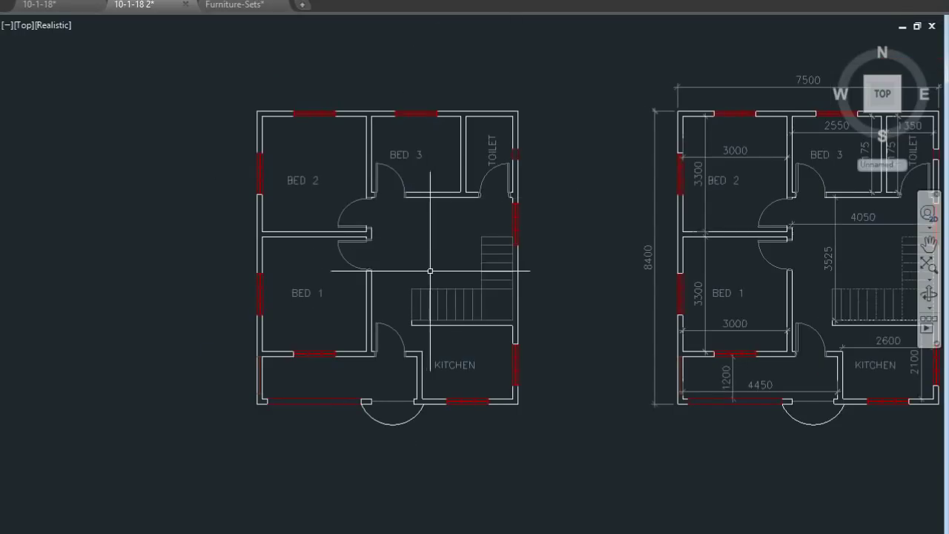
scroll(492, 144, "up", 3)
left_click(487, 126)
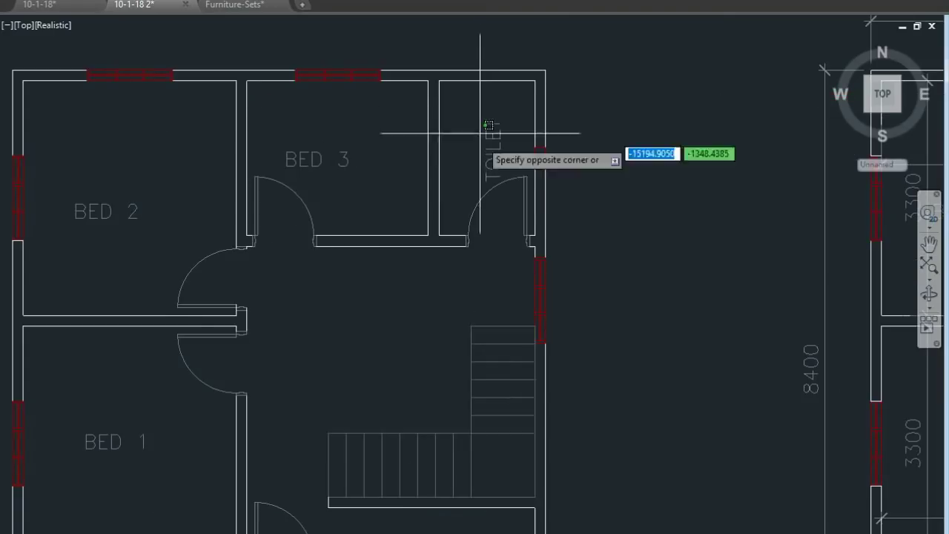
left_click(504, 224)
key("Escape")
scroll(504, 224, "down", 4)
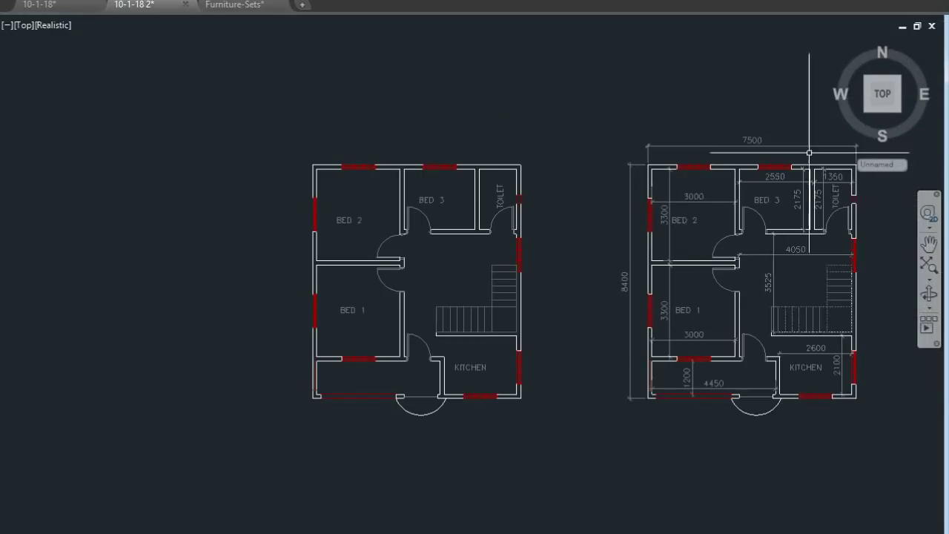
left_click(741, 134)
left_click(784, 153)
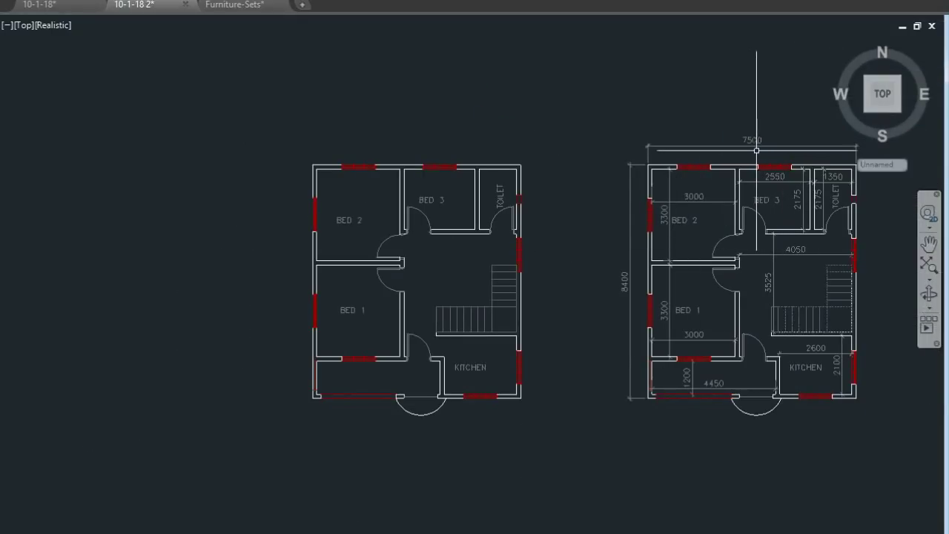
left_click(613, 256)
left_click(576, 313)
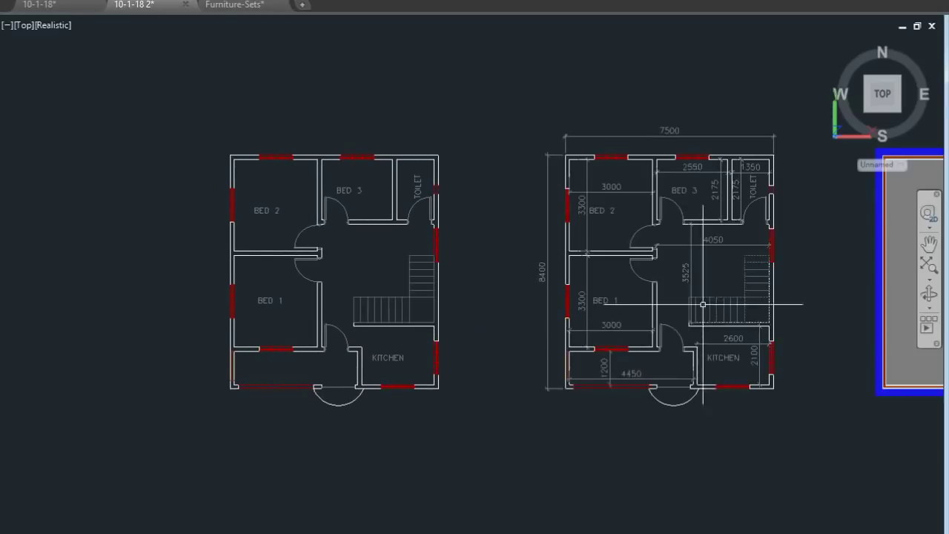
scroll(641, 315, "up", 4)
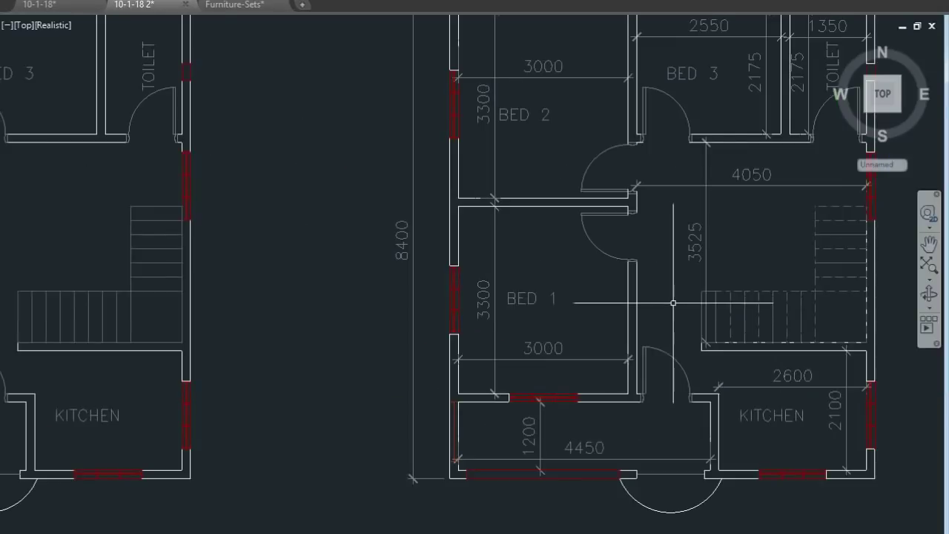
scroll(641, 315, "down", 4)
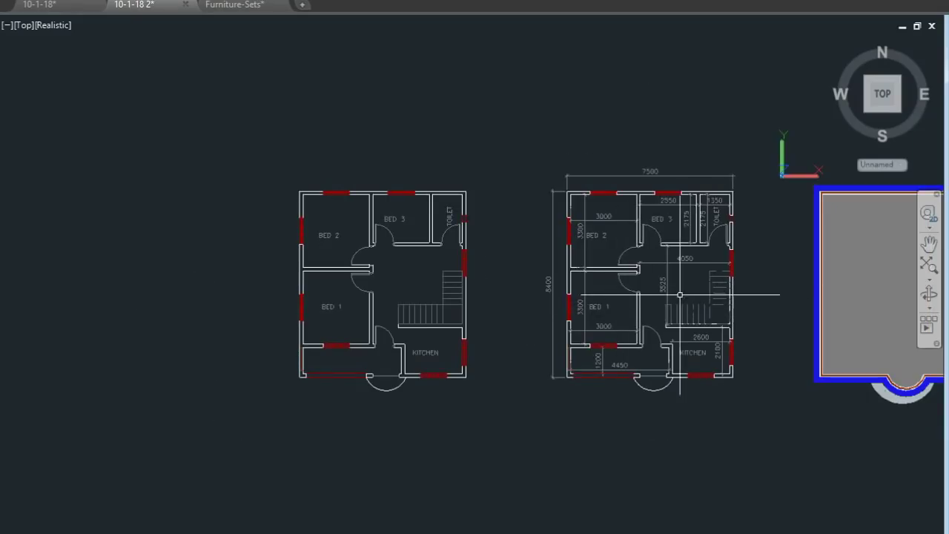
scroll(566, 286, "up", 2)
scroll(499, 199, "up", 1)
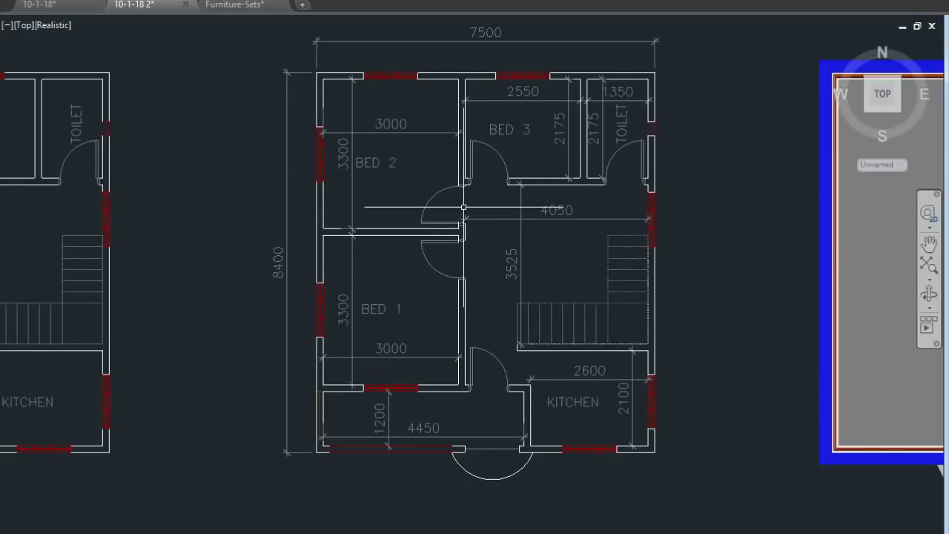
scroll(378, 232, "down", 2)
middle_click_drag(379, 232, 403, 240)
scroll(422, 201, "up", 2)
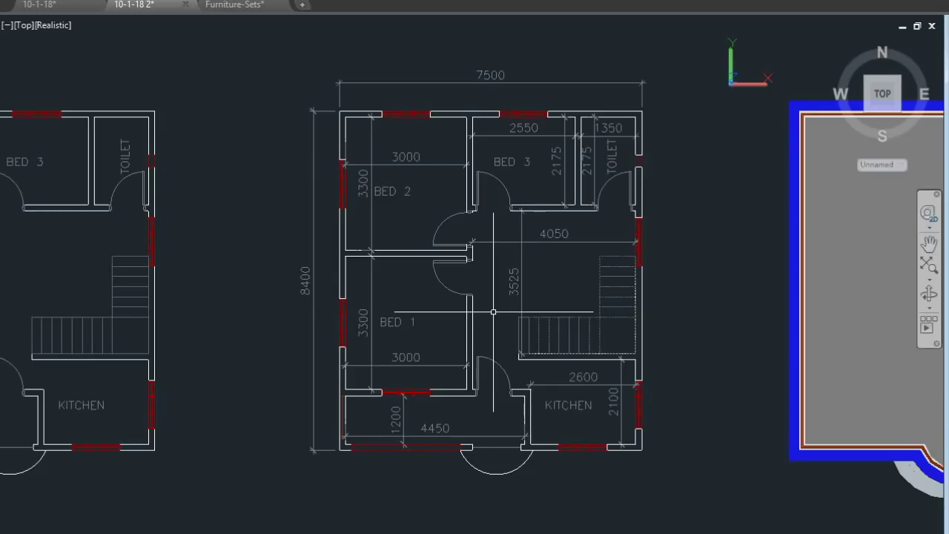
scroll(470, 303, "down", 2)
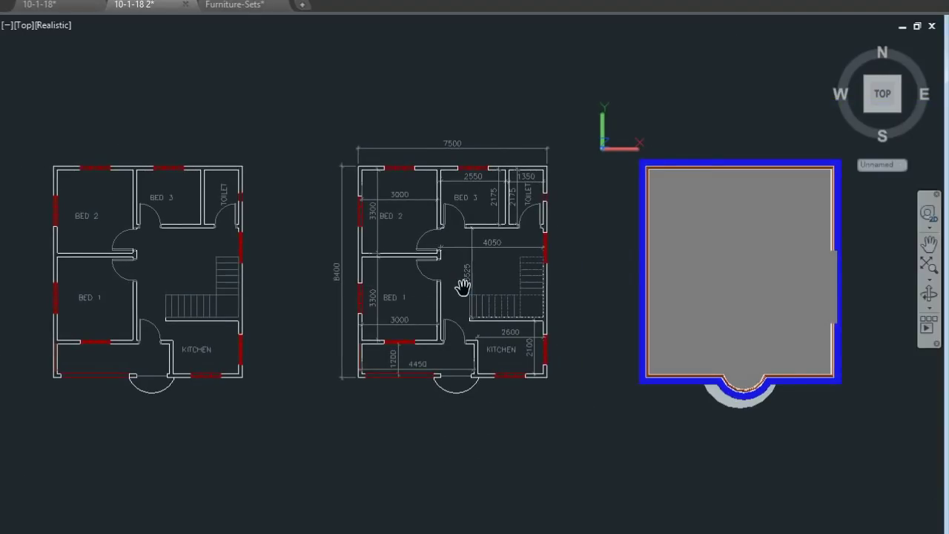
scroll(452, 305, "up", 2)
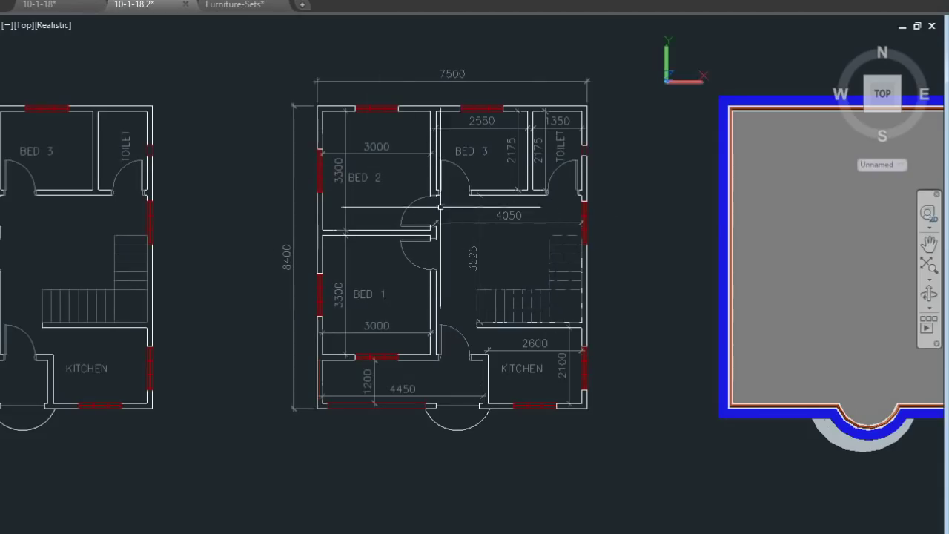
scroll(456, 257, "up", 2)
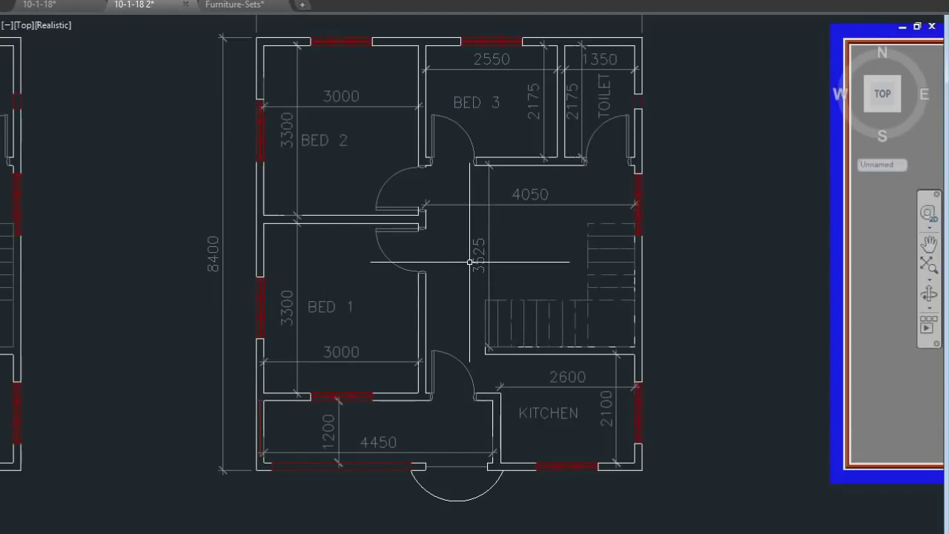
scroll(470, 262, "down", 2)
middle_click_drag(470, 245, 477, 267)
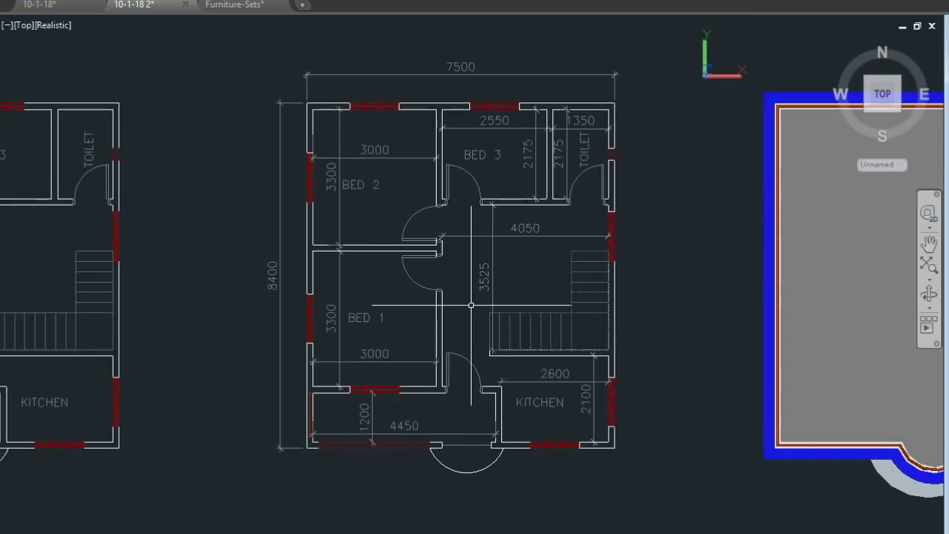
middle_click_drag(458, 297, 448, 295)
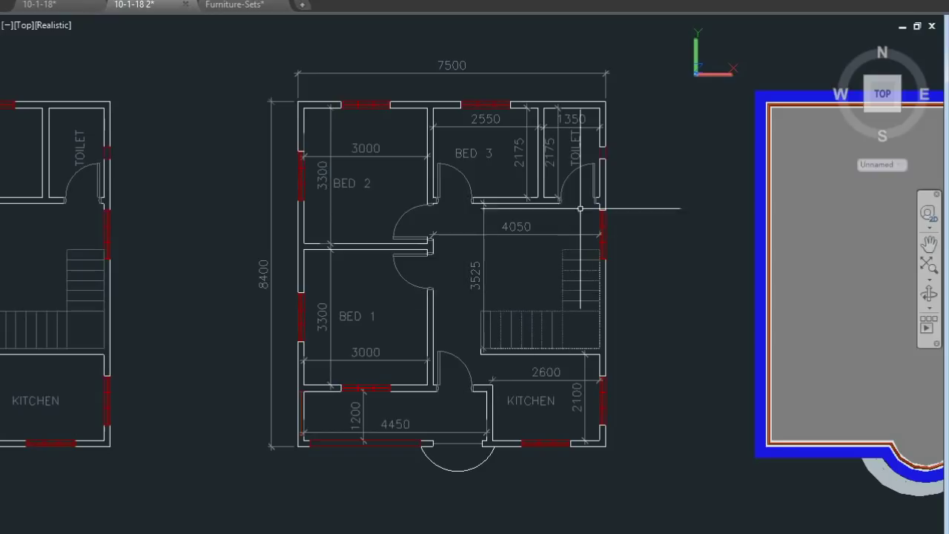
scroll(463, 209, "down", 2)
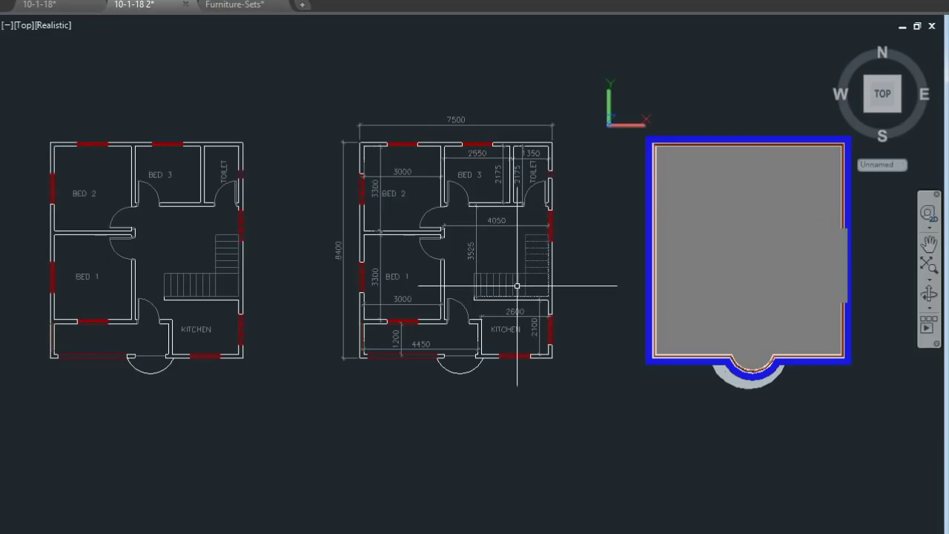
left_click(569, 98)
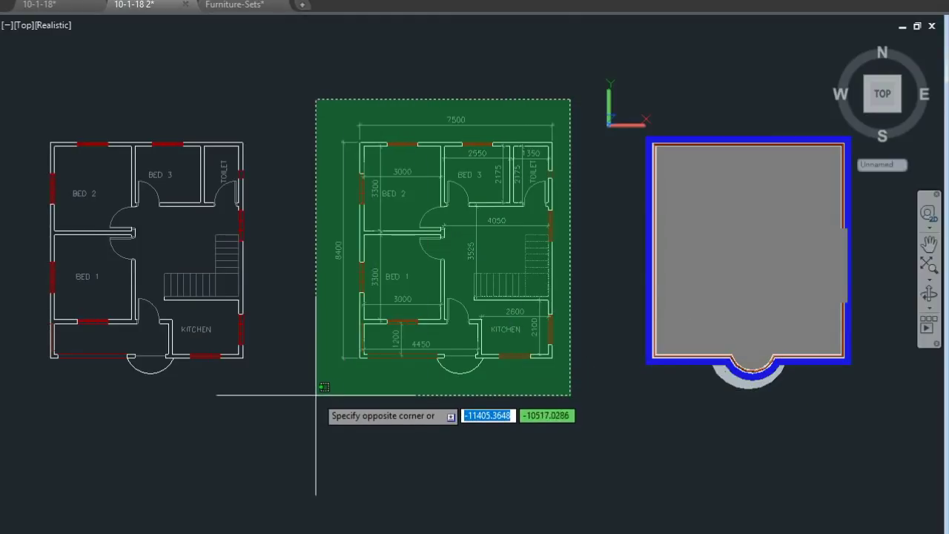
left_click(321, 395)
key("Escape")
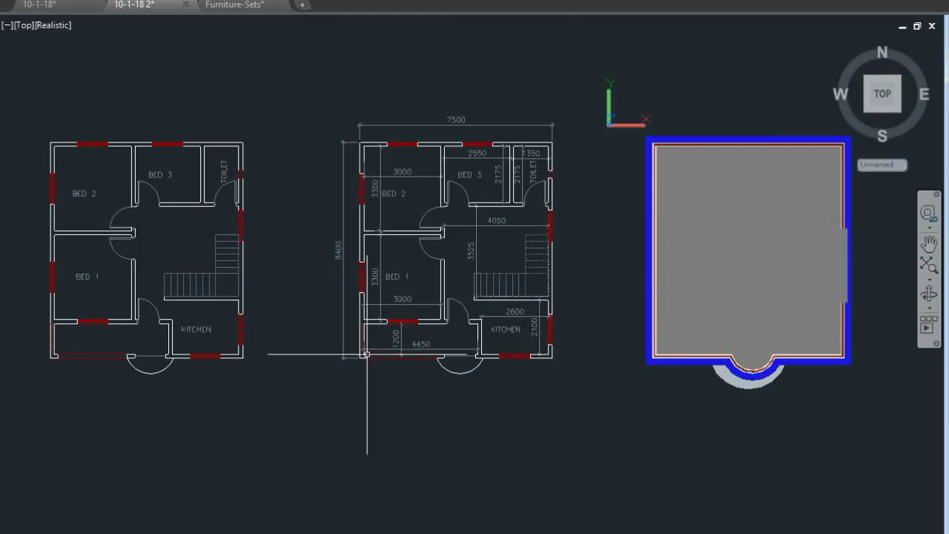
left_click(572, 96)
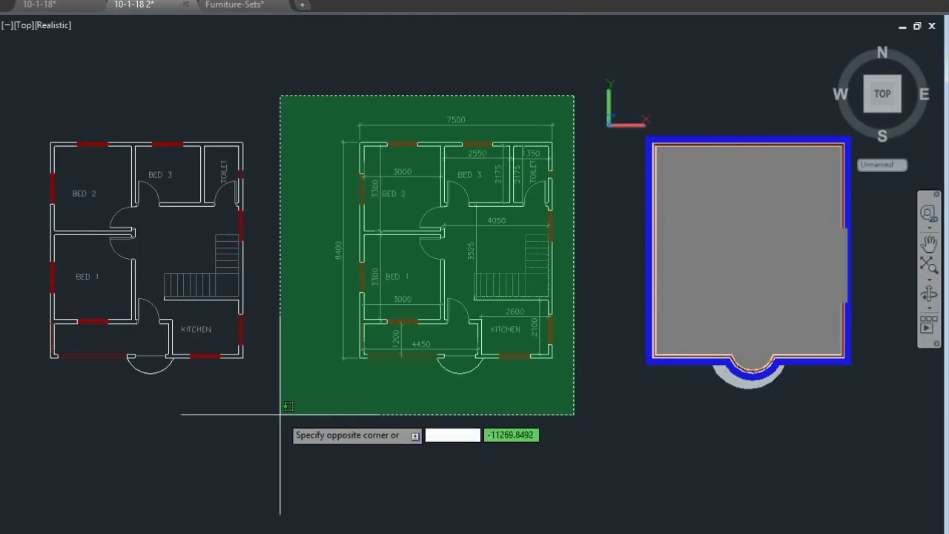
left_click(278, 403)
key("Escape")
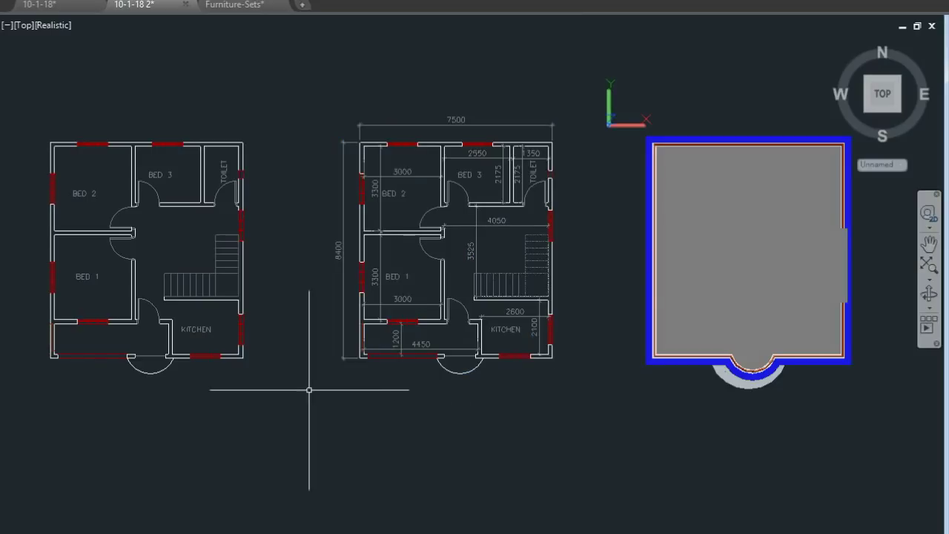
scroll(515, 284, "up", 2)
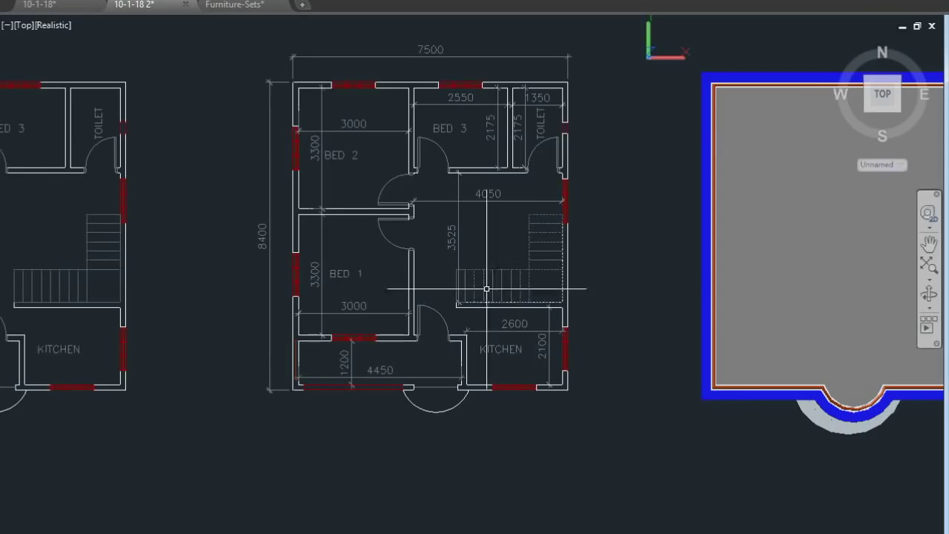
middle_click_drag(498, 279, 487, 264)
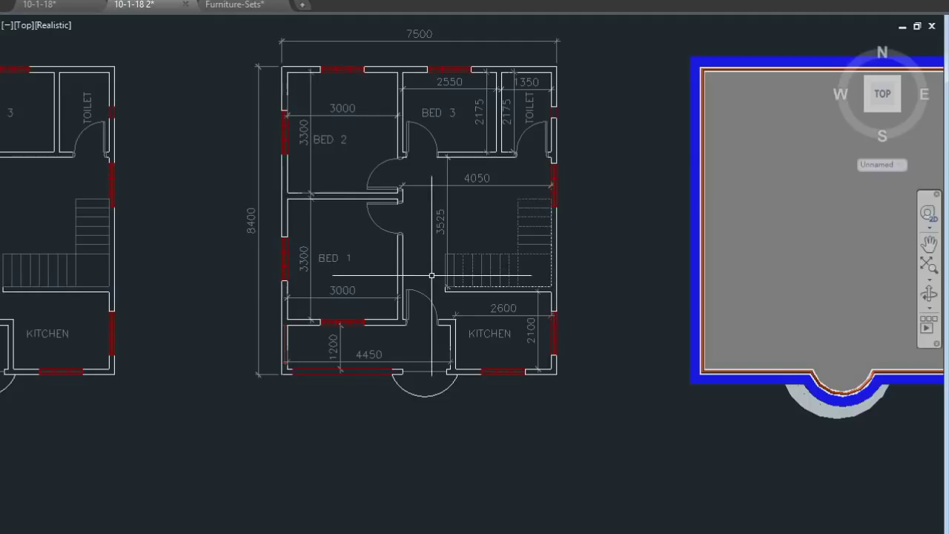
scroll(432, 317, "down", 2)
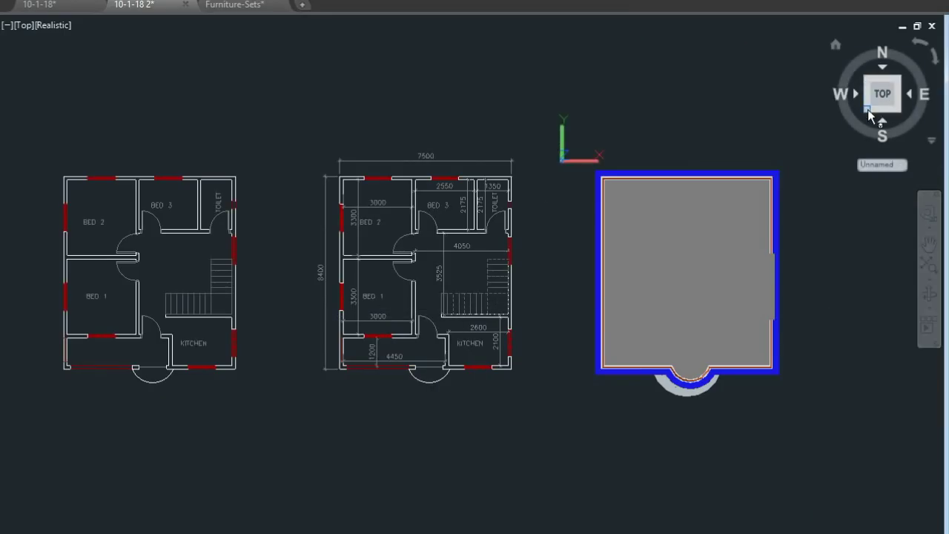
Step: Switch to SW Isometric and orbit the house to look down at its front
left_click(867, 109)
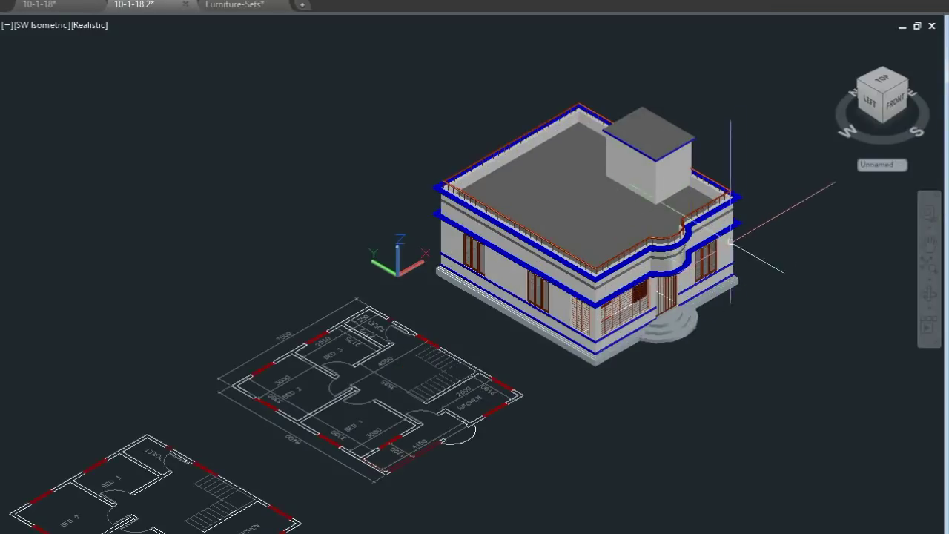
scroll(739, 232, "up", 2)
scroll(739, 231, "up", 1)
scroll(740, 232, "down", 1)
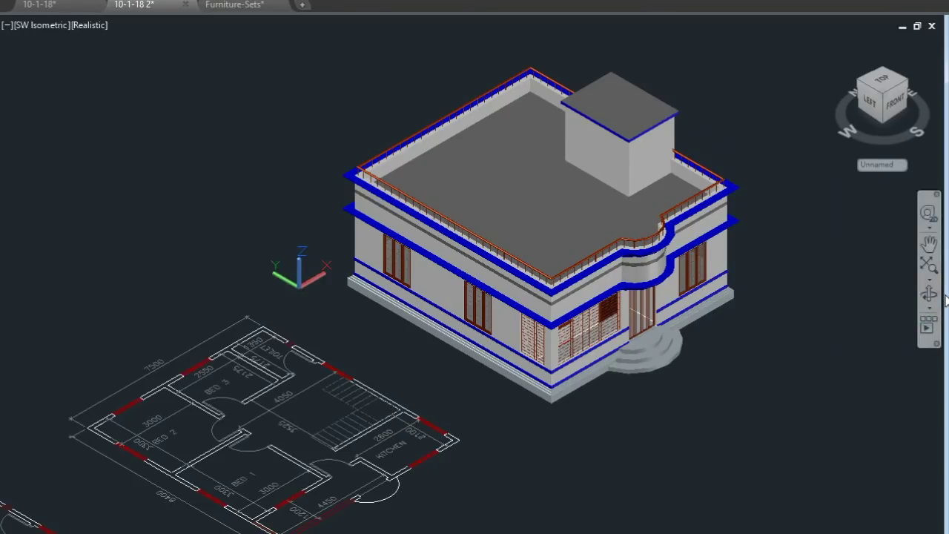
mouse_move(825, 317)
middle_mouse_down("shift")
mouse_move(673, 312)
mouse_move(638, 321)
middle_mouse_up("shift")
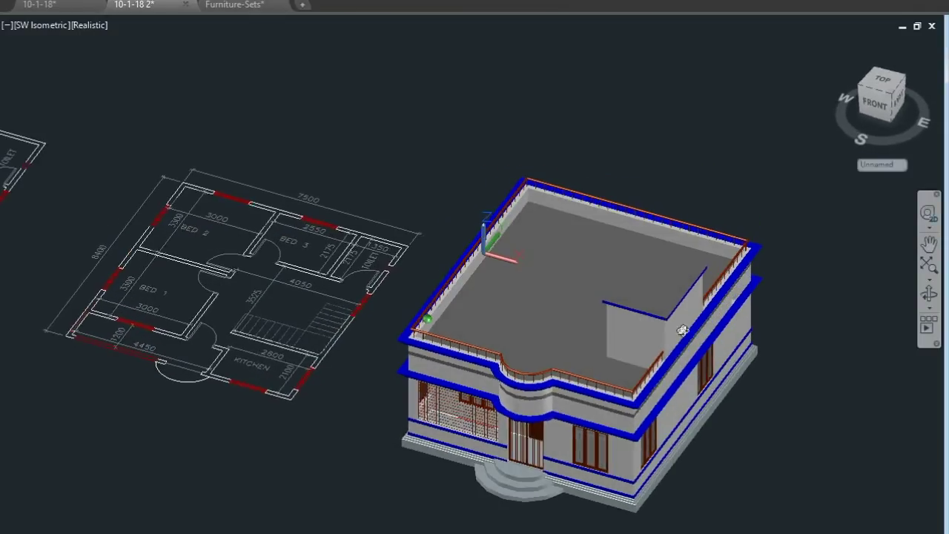
mouse_move(692, 331)
middle_mouse_down("shift")
mouse_move(508, 257)
mouse_move(487, 286)
middle_mouse_up("shift")
scroll(508, 257, "up", 1)
scroll(508, 257, "up", 1)
scroll(507, 257, "down", 1)
scroll(489, 244, "down", 1)
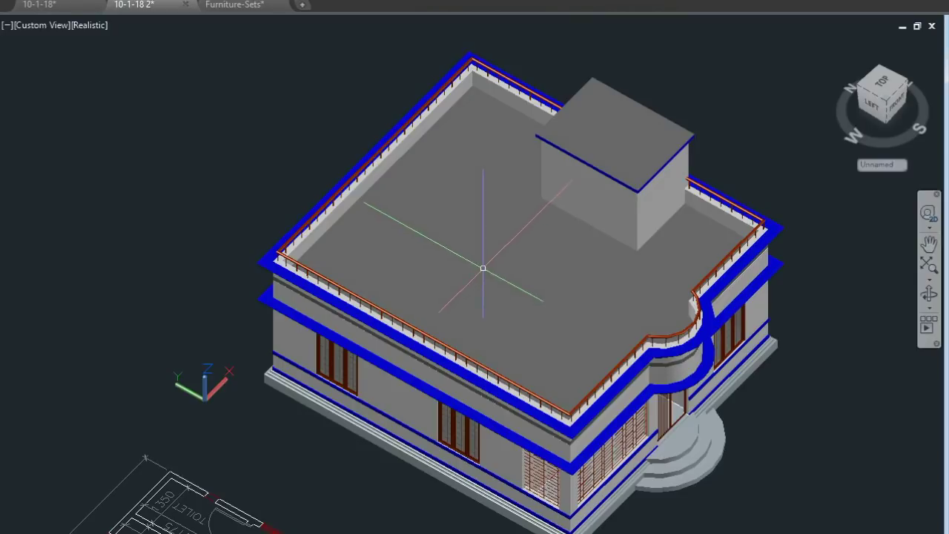
Step: Delete the roof slab and move the staircase onto the A-STAIRS layer
key("Delete")
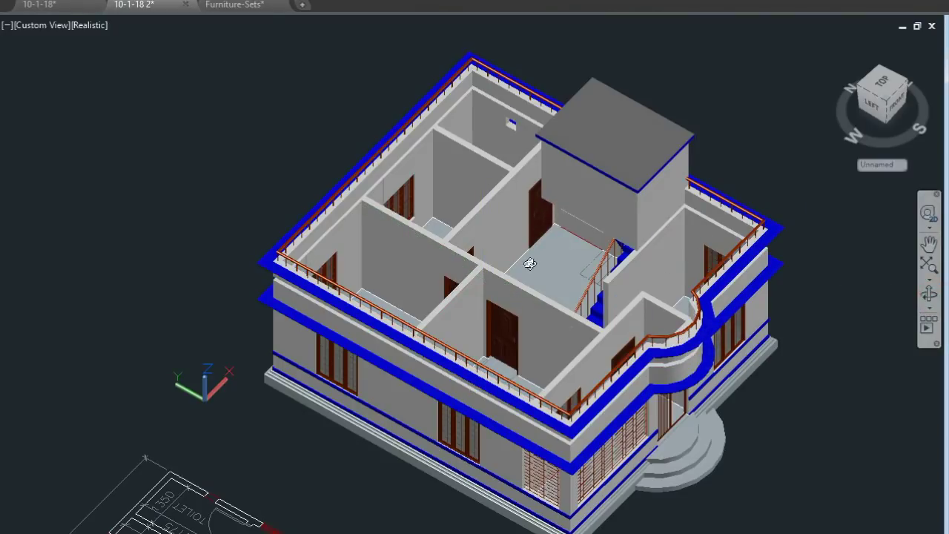
middle_click_drag(529, 264, 589, 262, "shift")
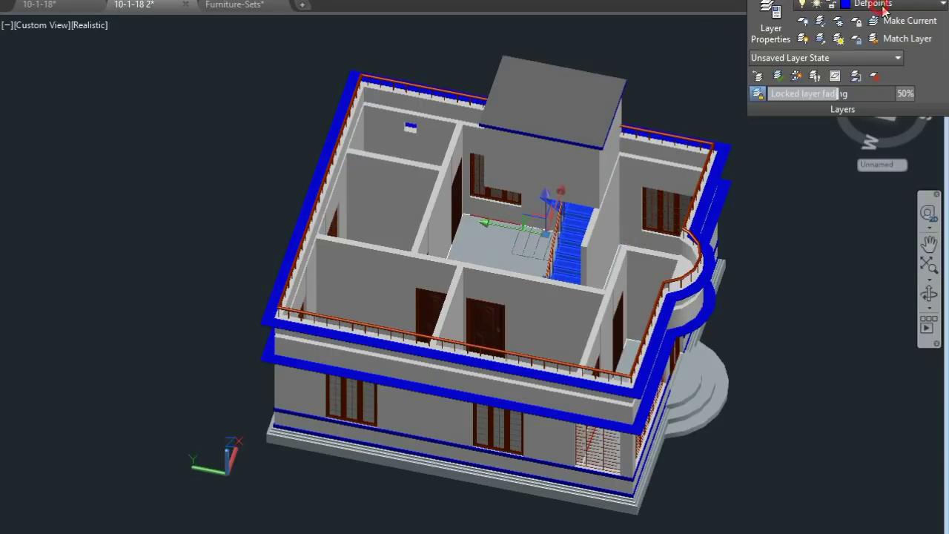
left_click(884, 6)
left_click(817, 183)
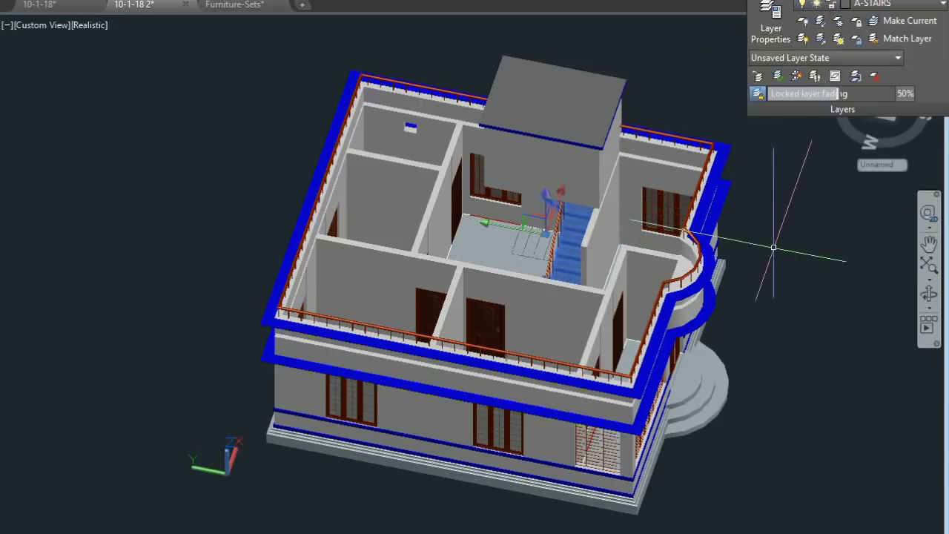
key("Escape")
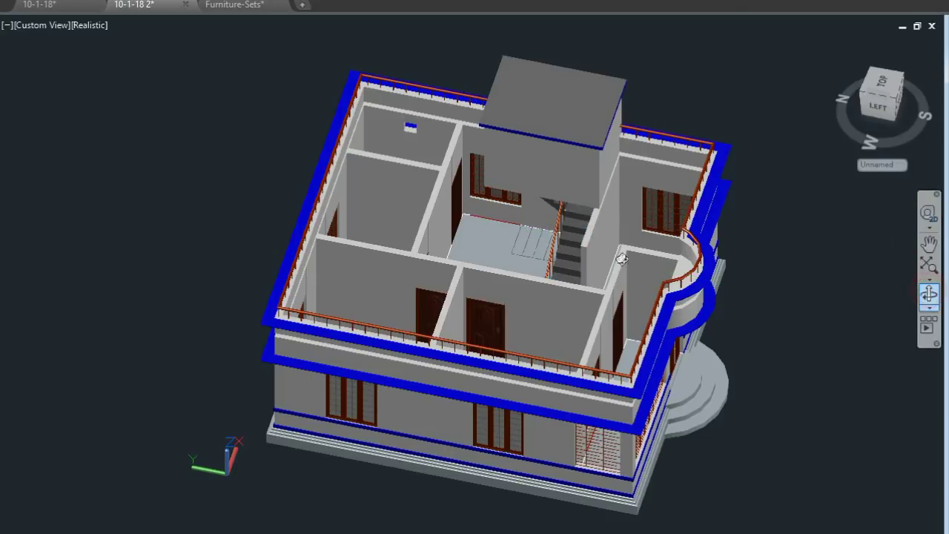
Step: Inspect the rooms around the staircase from top-down and oblique angles
left_click_drag(595, 249, 647, 417)
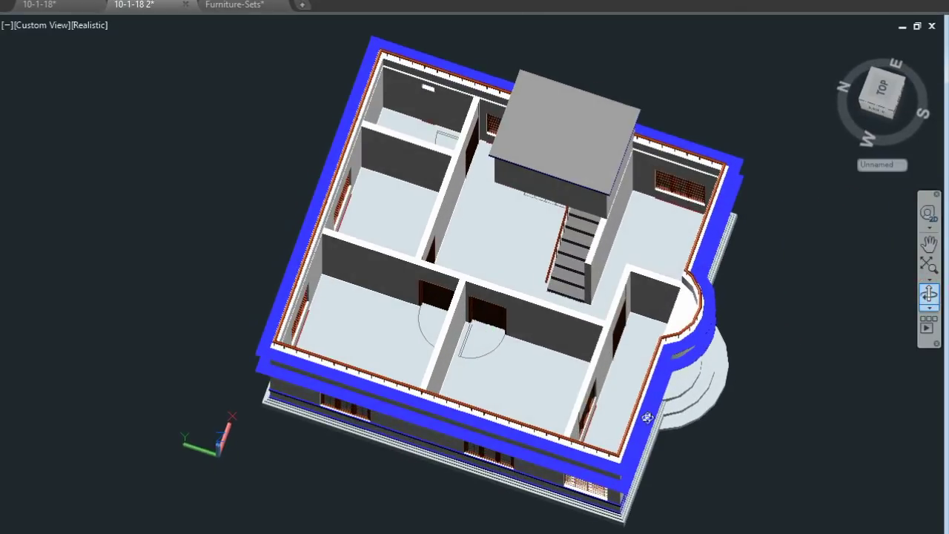
scroll(647, 417, "up", 4)
left_click_drag(551, 345, 593, 375)
scroll(604, 272, "up", 2)
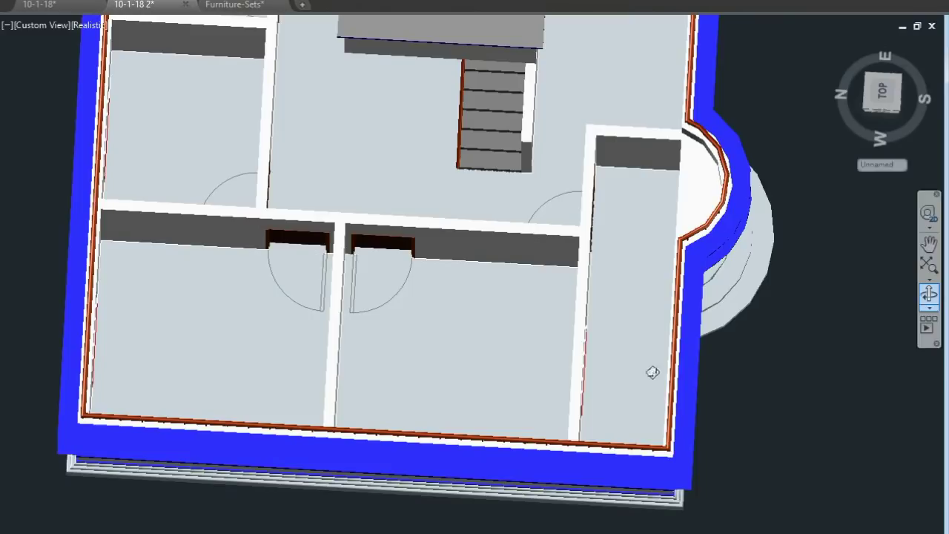
left_click_drag(590, 270, 521, 271)
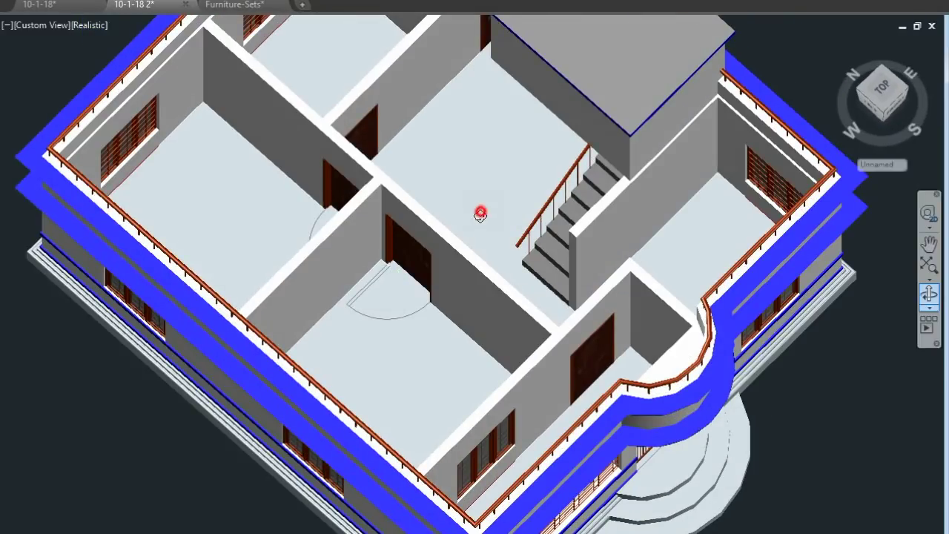
left_click_drag(480, 215, 477, 255)
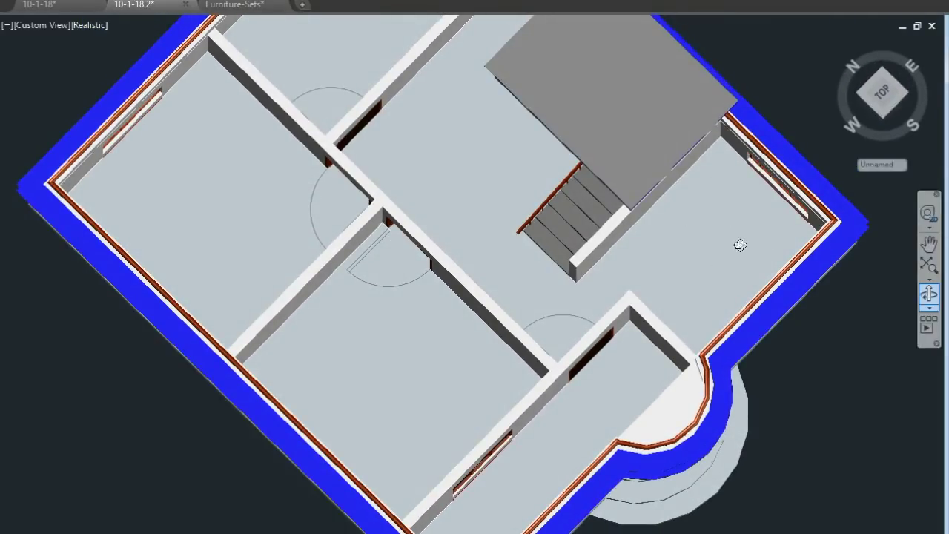
scroll(571, 310, "up", 2)
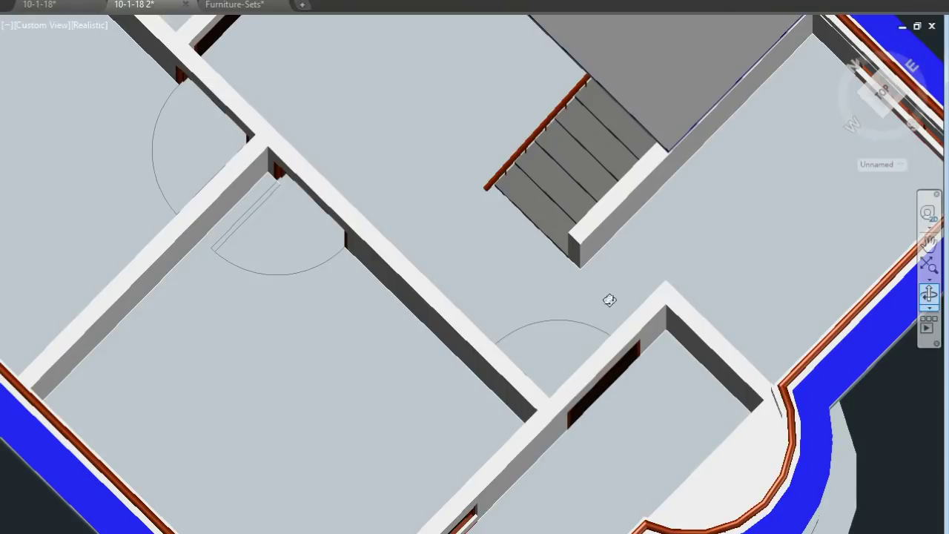
scroll(602, 293, "down", 3)
left_click_drag(496, 247, 565, 260)
scroll(589, 186, "up", 2)
middle_click_drag(588, 186, 571, 295)
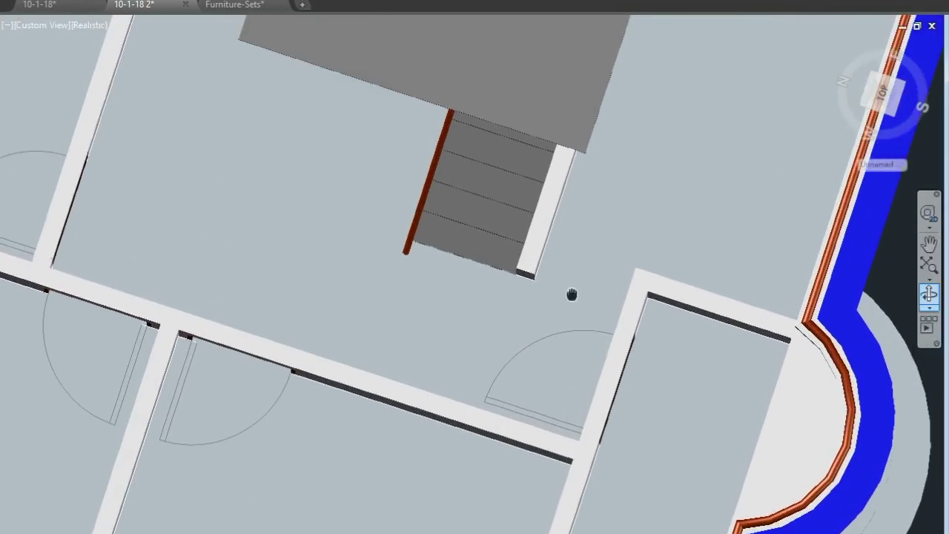
scroll(470, 292, "down", 2)
mouse_move(409, 269)
left_mouse_down()
mouse_move(407, 248)
mouse_move(394, 237)
left_mouse_up()
scroll(393, 237, "down", 2)
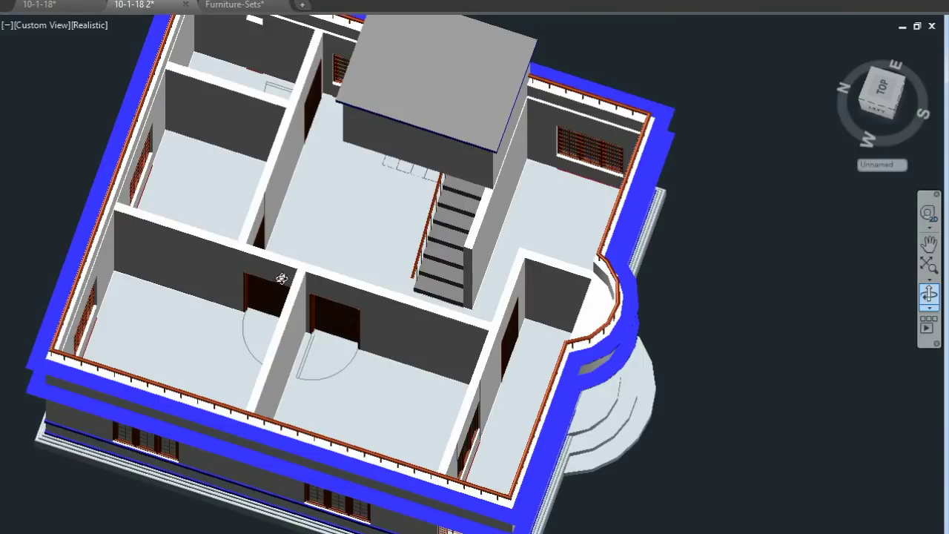
mouse_move(252, 272)
middle_mouse_down("shift")
mouse_move(360, 271)
mouse_move(318, 269)
middle_mouse_up("shift")
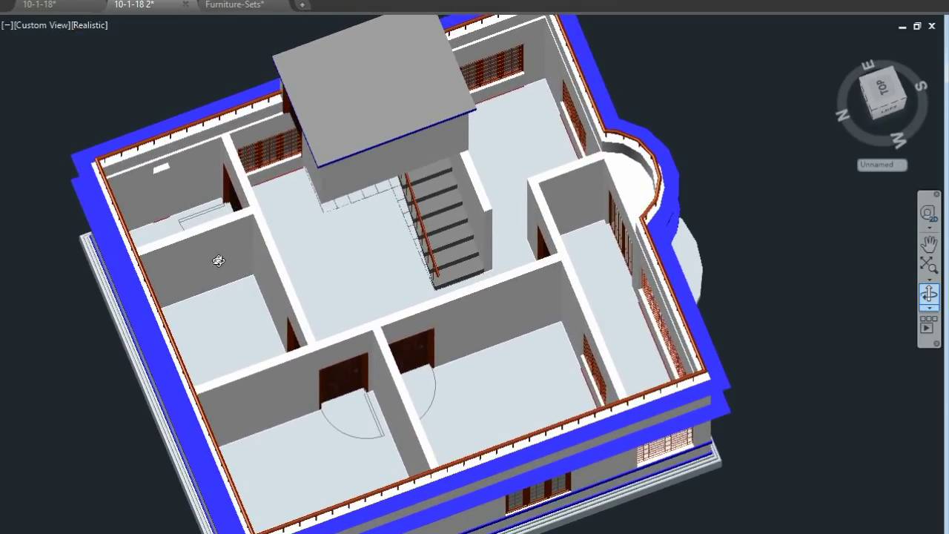
mouse_move(169, 250)
middle_mouse_down("shift")
mouse_move(275, 218)
mouse_move(412, 248)
mouse_move(377, 220)
mouse_move(317, 210)
mouse_move(330, 239)
mouse_move(504, 256)
mouse_move(450, 280)
mouse_move(470, 275)
middle_mouse_up("shift")
scroll(470, 275, "up", 2)
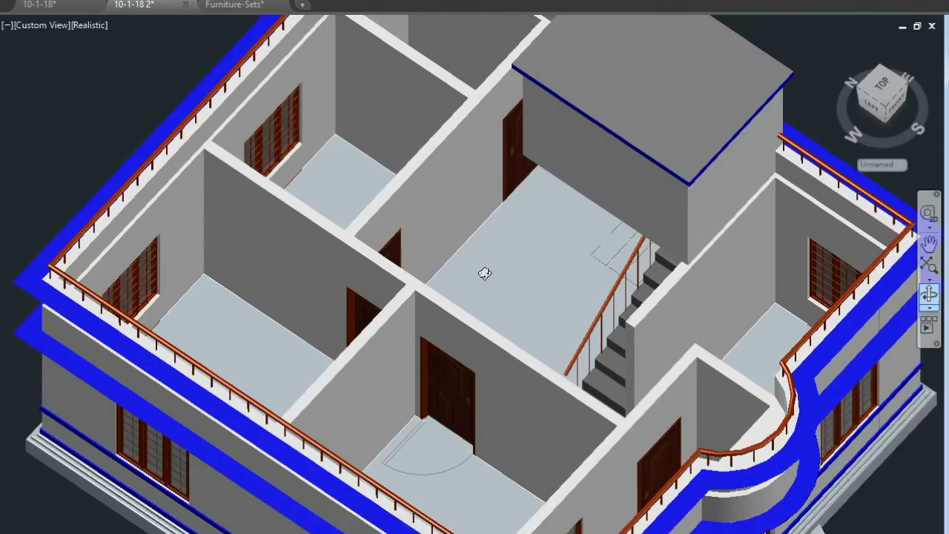
scroll(485, 269, "up", 2)
scroll(483, 272, "down", 3)
mouse_move(488, 259)
middle_mouse_down("shift")
mouse_move(534, 252)
mouse_move(608, 274)
middle_mouse_up("shift")
scroll(318, 232, "up", 2)
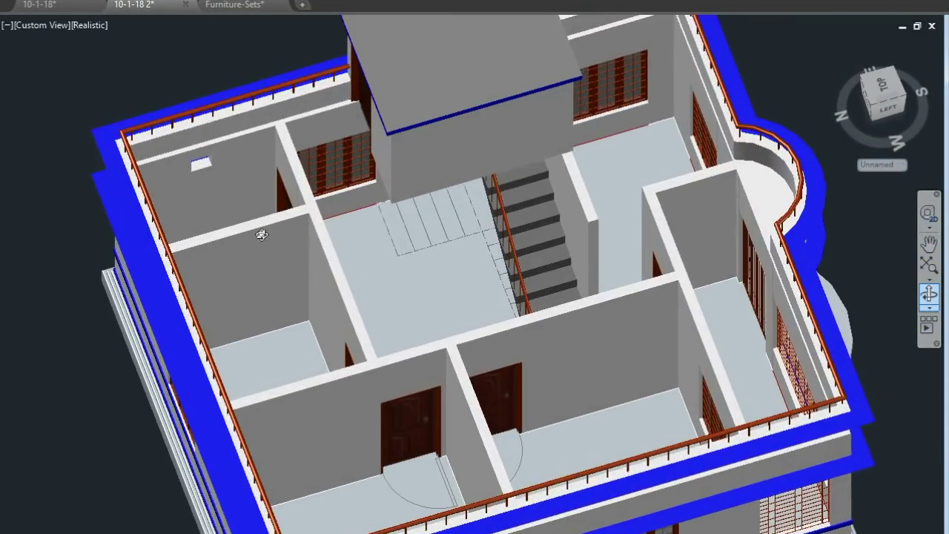
mouse_move(319, 232)
middle_mouse_down("shift")
mouse_move(358, 235)
mouse_move(349, 227)
mouse_move(313, 275)
mouse_move(286, 339)
mouse_move(212, 298)
mouse_move(92, 334)
mouse_move(457, 290)
middle_mouse_up("shift")
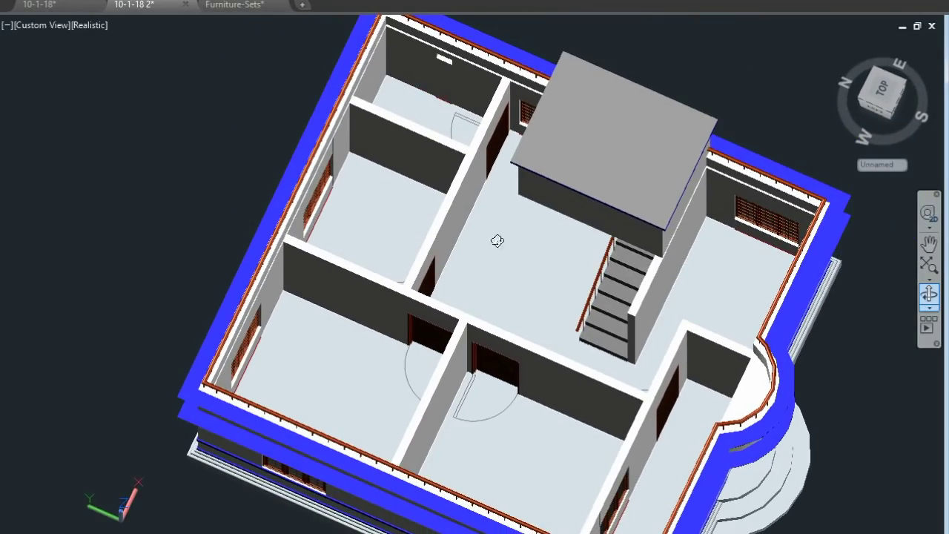
mouse_move(496, 250)
middle_mouse_down("shift")
mouse_move(481, 259)
mouse_move(598, 263)
mouse_move(625, 255)
middle_mouse_up("shift")
scroll(434, 275, "up", 3)
mouse_move(324, 277)
middle_mouse_down("shift")
mouse_move(390, 267)
mouse_move(393, 248)
mouse_move(615, 271)
middle_mouse_up("shift")
scroll(398, 273, "down", 3)
mouse_move(318, 297)
middle_mouse_down("shift")
mouse_move(345, 275)
mouse_move(442, 274)
middle_mouse_up("shift")
scroll(312, 384, "down", 2)
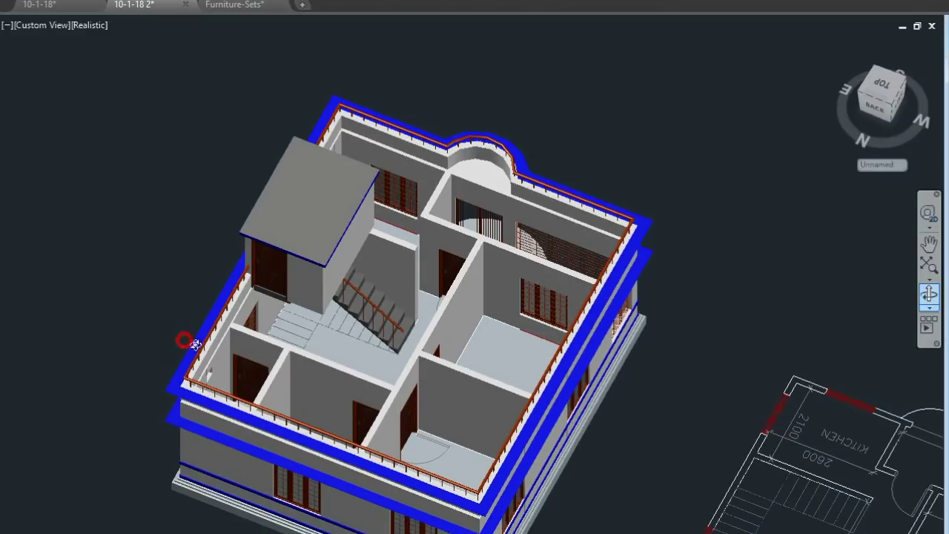
mouse_move(196, 346)
middle_mouse_down("shift")
mouse_move(222, 384)
mouse_move(137, 401)
middle_mouse_up("shift")
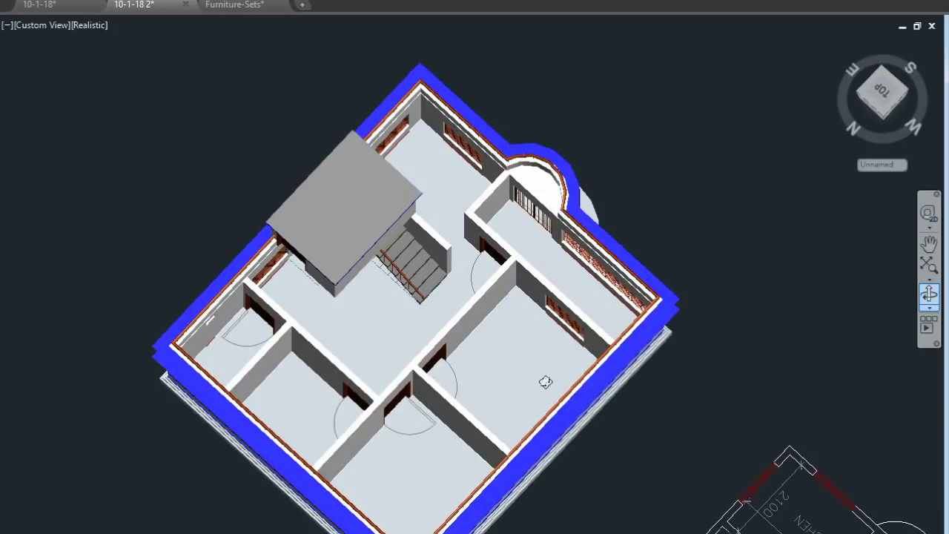
mouse_move(545, 382)
middle_mouse_down("shift")
mouse_move(512, 383)
mouse_move(497, 367)
mouse_move(531, 326)
middle_mouse_up("shift")
scroll(530, 326, "up", 1)
scroll(526, 311, "up", 1)
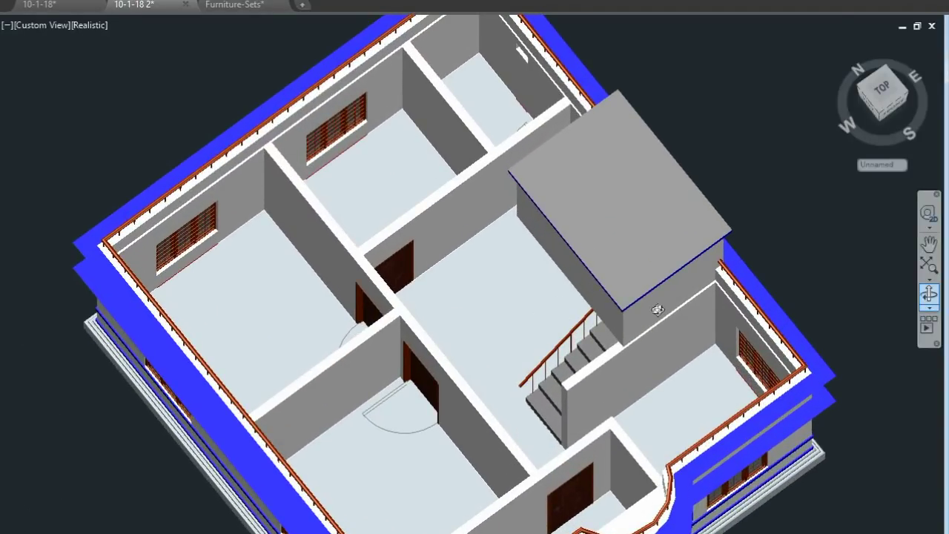
scroll(512, 320, "down", 2)
mouse_move(502, 324)
middle_mouse_down("shift")
mouse_move(504, 364)
mouse_move(438, 371)
mouse_move(452, 377)
mouse_move(440, 364)
mouse_move(463, 283)
middle_mouse_up("shift")
scroll(453, 377, "down", 2)
scroll(462, 282, "up", 1)
scroll(440, 409, "up", 1)
scroll(441, 409, "up", 1)
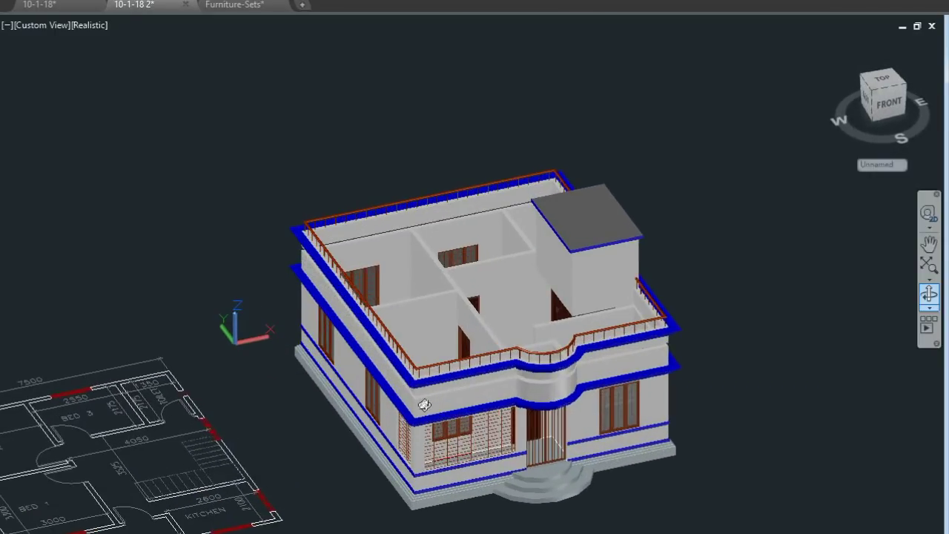
scroll(450, 394, "up", 1)
mouse_move(450, 393)
middle_mouse_down("shift")
mouse_move(467, 390)
mouse_move(489, 430)
middle_mouse_up("shift")
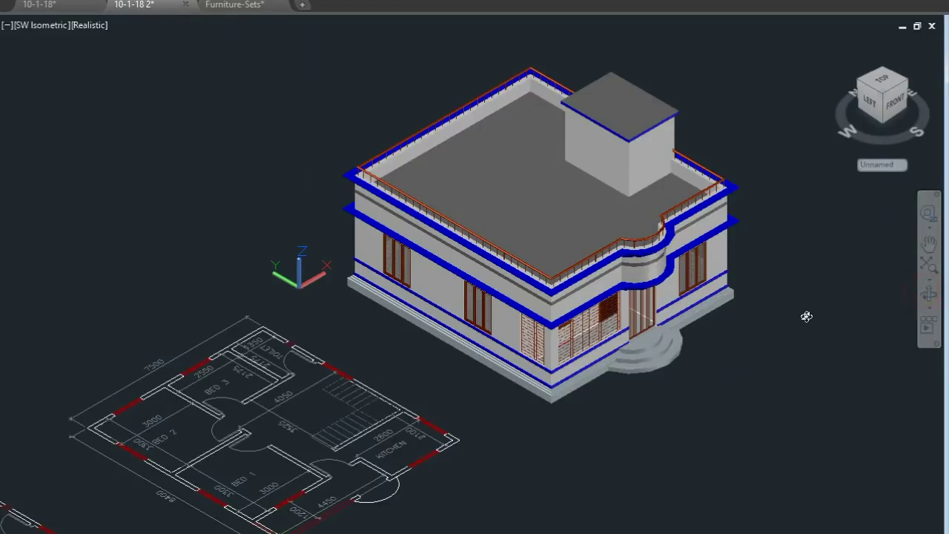
left_click_drag(805, 318, 547, 318)
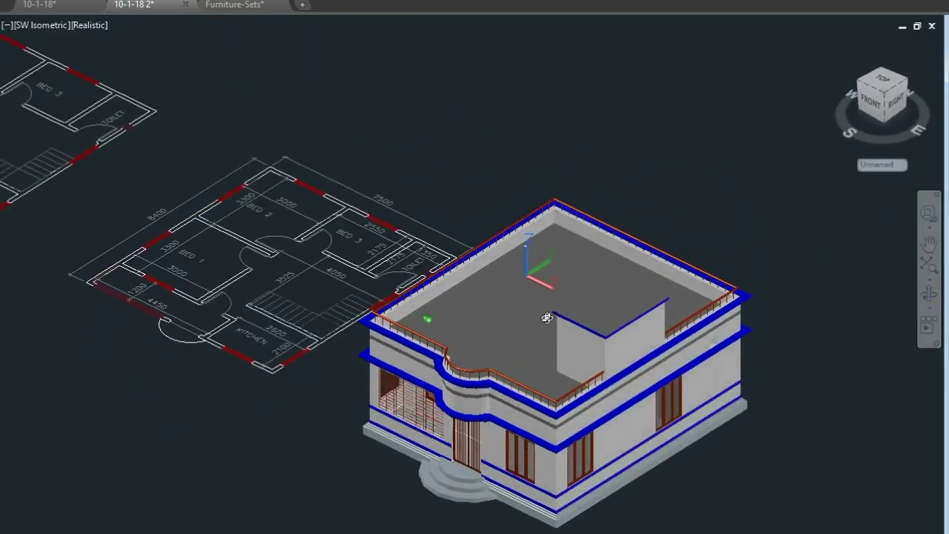
middle_click_drag(509, 339, 481, 275)
scroll(503, 393, "up", 2)
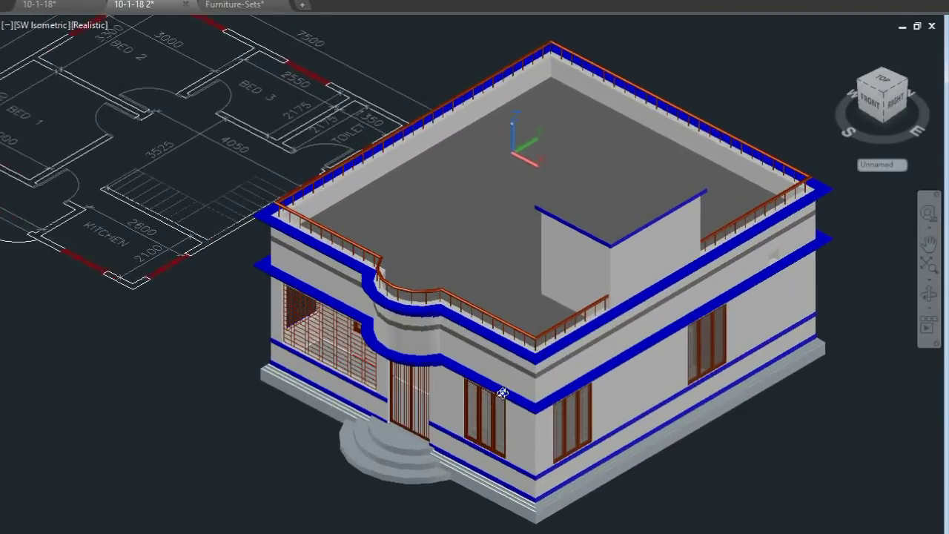
left_click_drag(502, 393, 490, 402)
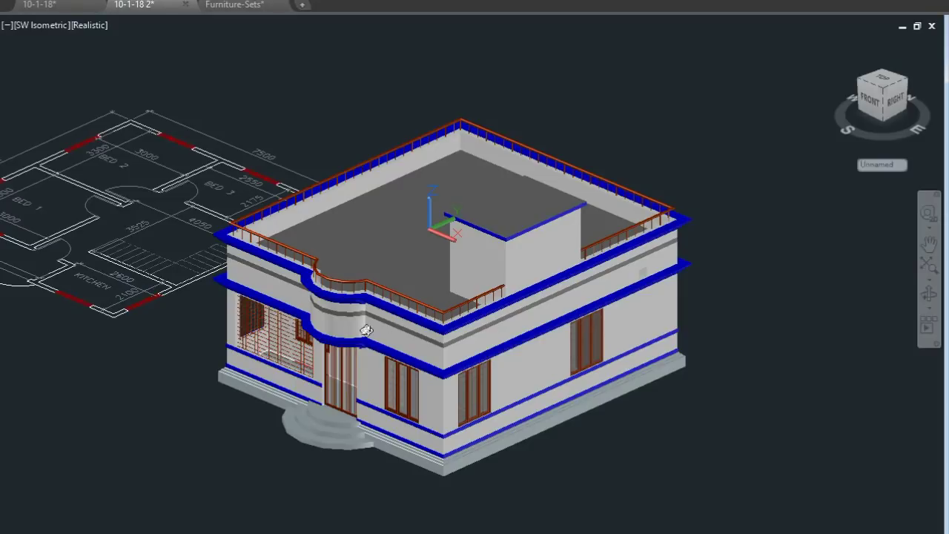
left_click_drag(366, 329, 503, 320)
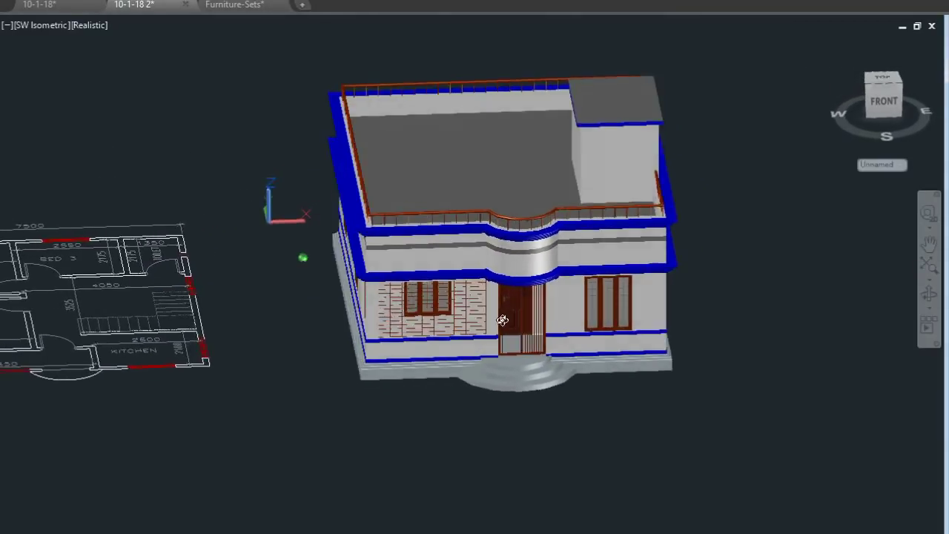
middle_click_drag(503, 320, 368, 293, "shift")
middle_click_drag(307, 282, 330, 280, "shift")
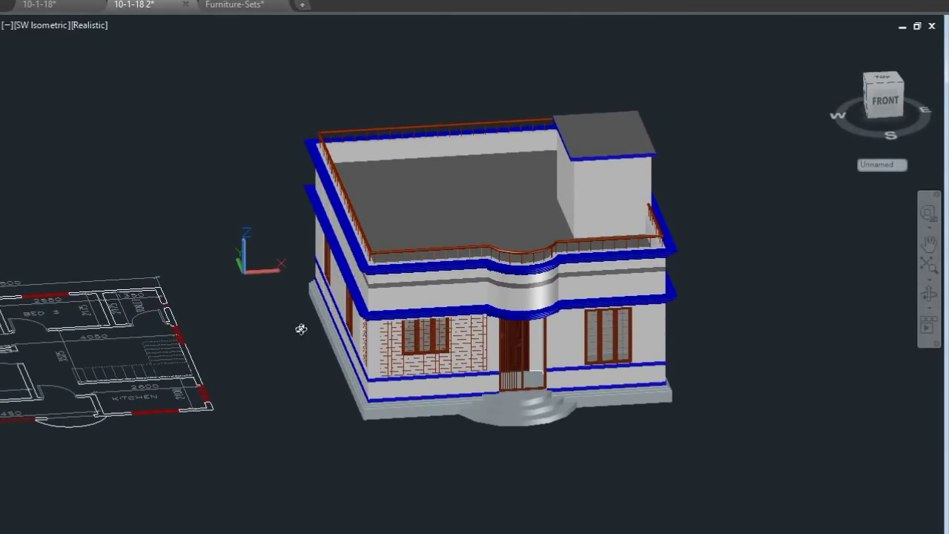
scroll(257, 216, "up", 2)
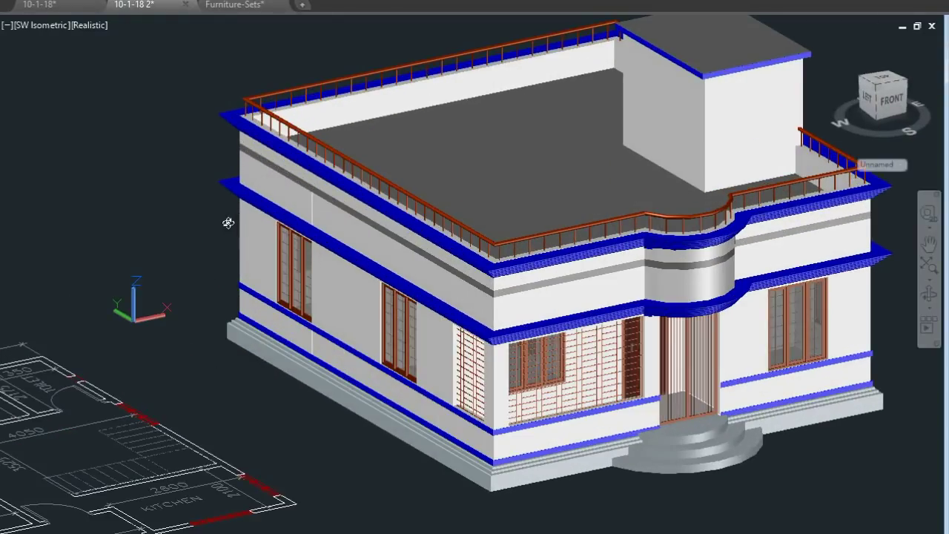
middle_click_drag(227, 222, 246, 200, "shift")
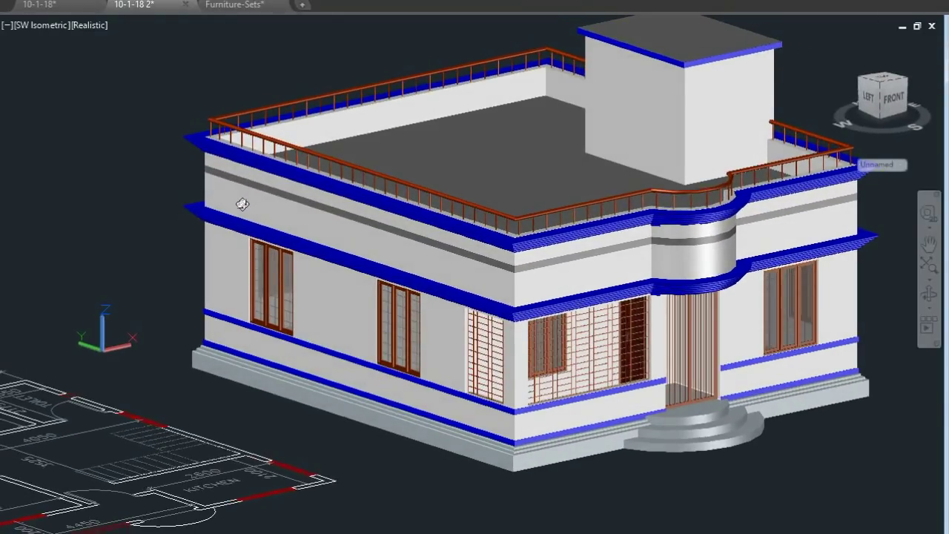
scroll(242, 206, "down", 1)
mouse_move(539, 304)
middle_mouse_down("shift")
mouse_move(484, 337)
mouse_move(340, 359)
middle_mouse_up("shift")
scroll(484, 337, "down", 1)
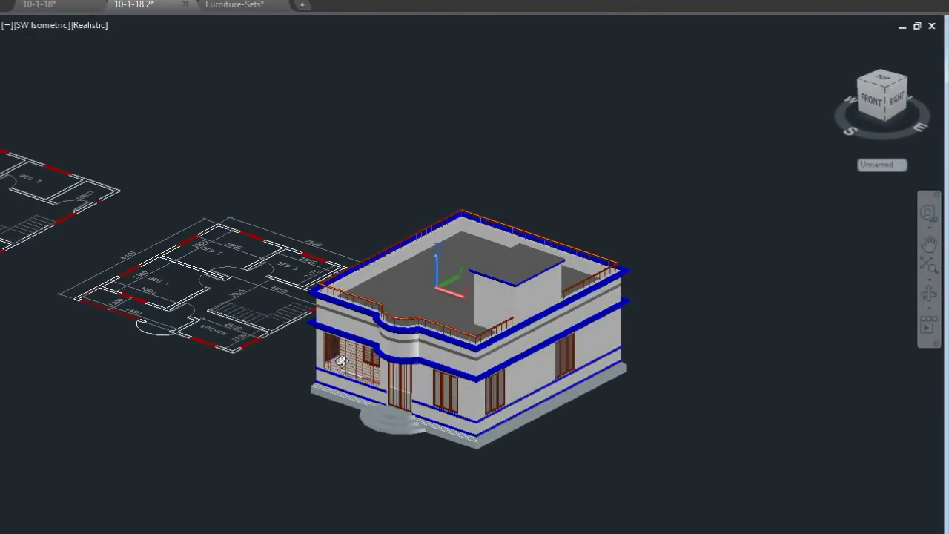